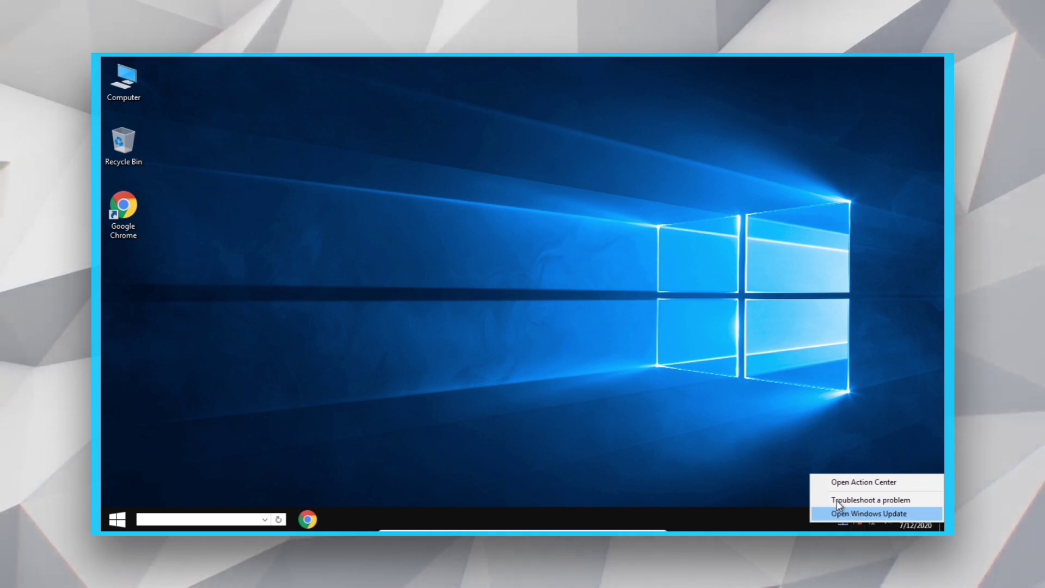
Show the virtual desktop icon in the notification area in place of the Action Center flag
left_click(588, 359)
left_click(827, 520)
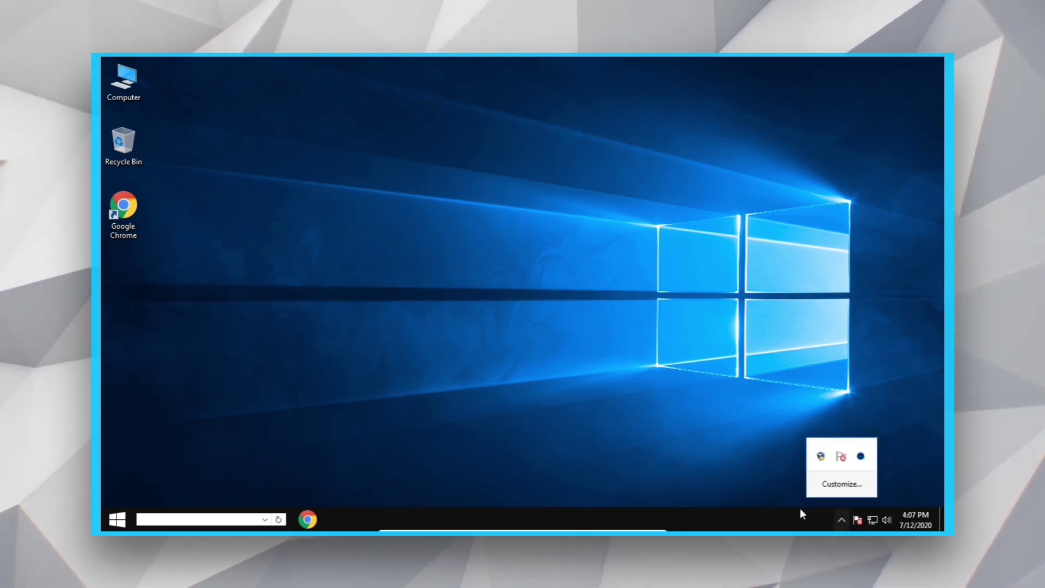
left_click(842, 520)
left_click(841, 520)
left_click(847, 523)
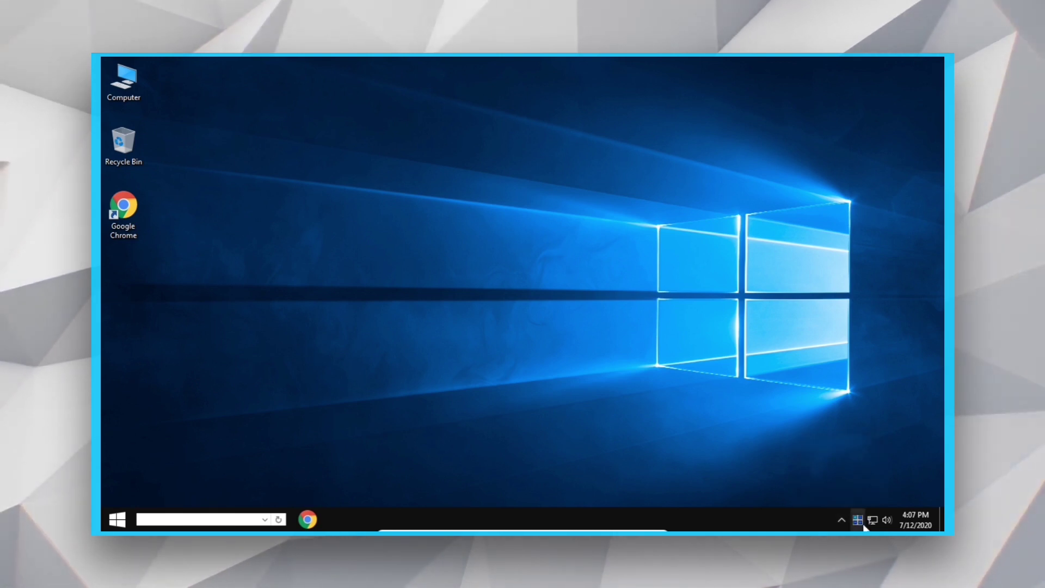
right_click(808, 408)
left_click(840, 306)
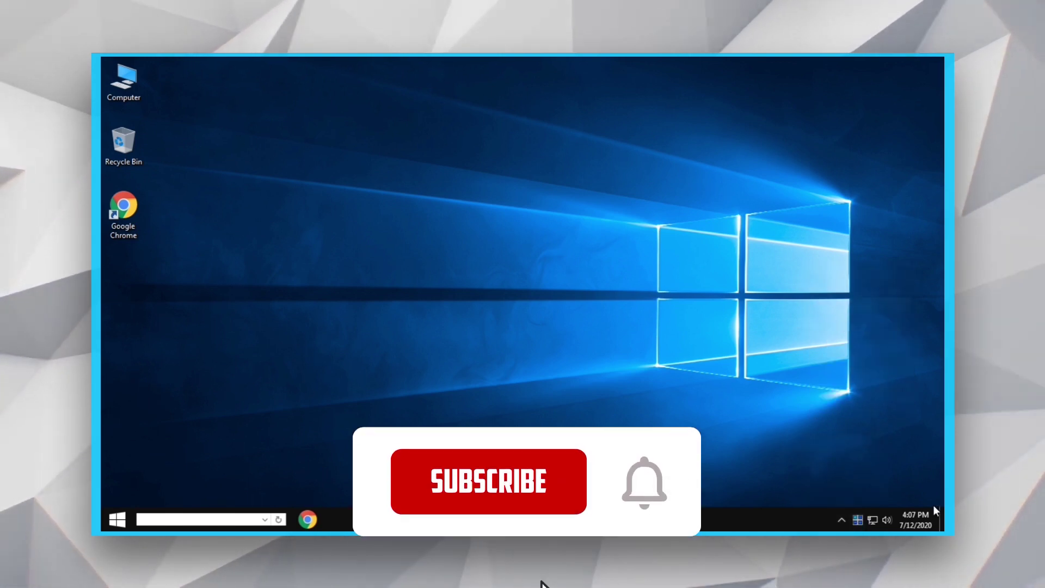
View the Date and Time settings from the taskbar clock and close them without changes
left_click(916, 520)
left_click(916, 520)
left_click(914, 520)
left_click(914, 520)
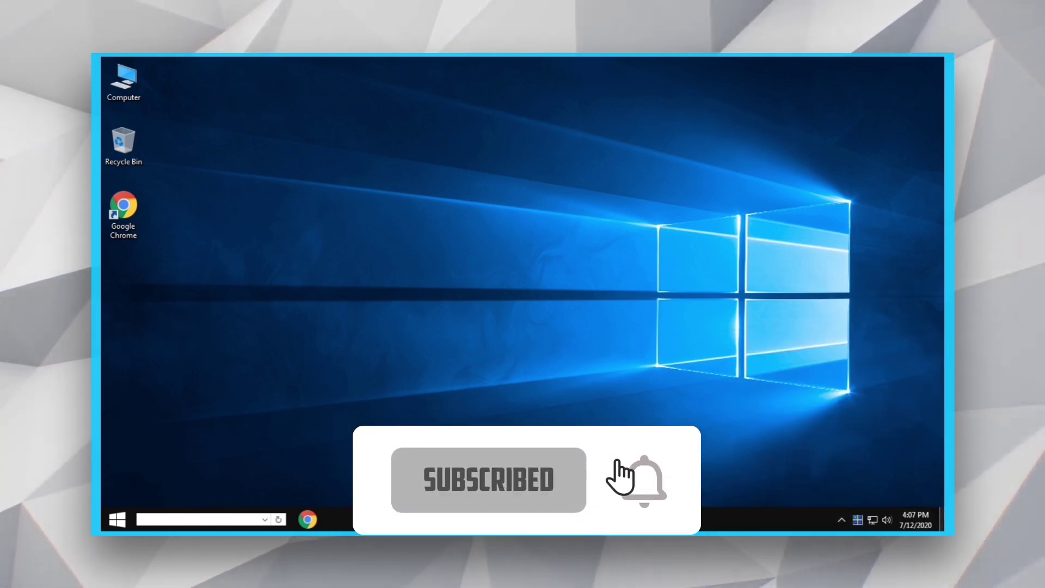
left_click(912, 519)
left_click(829, 483)
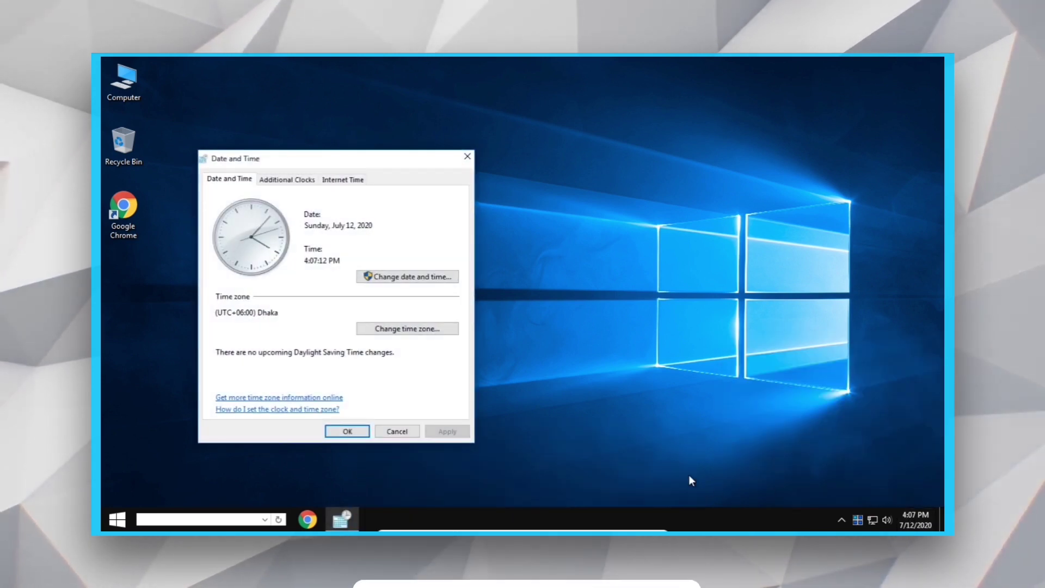
key("Escape")
Open Action Center from the Start menu's settings shortcuts and close its window
left_click(117, 520)
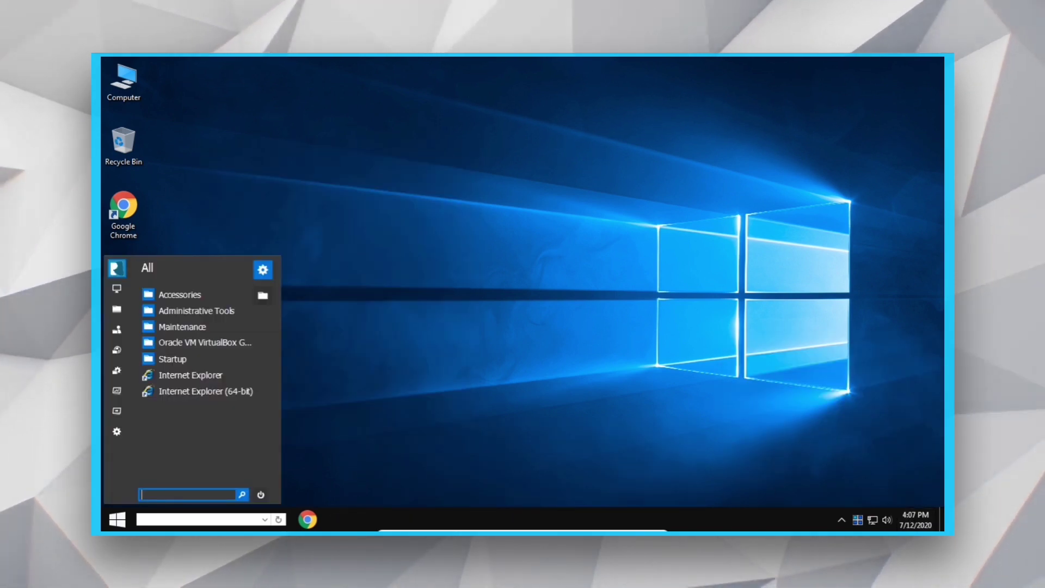
left_click(115, 412)
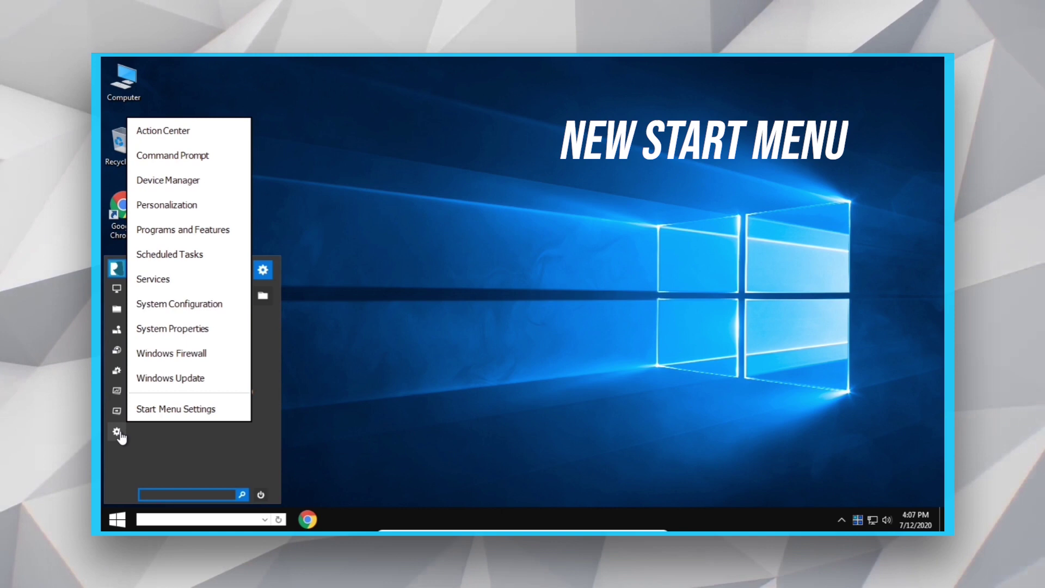
left_click(184, 131)
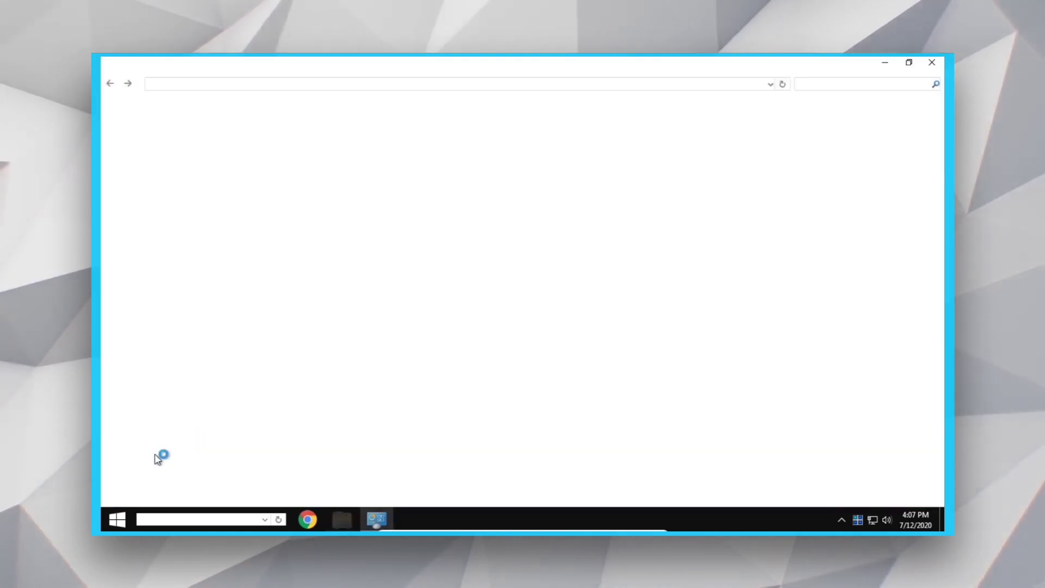
left_click(932, 62)
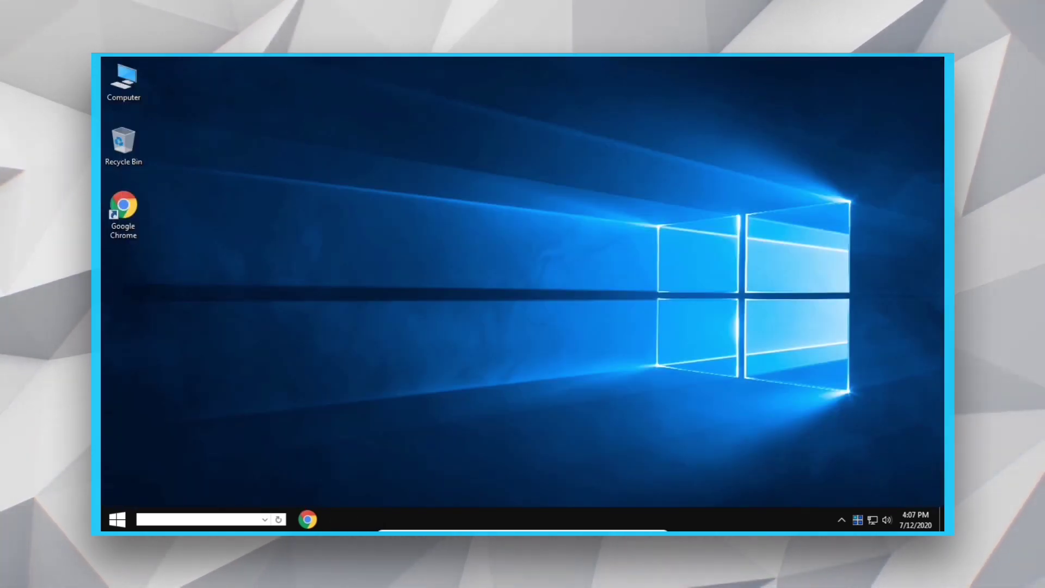
View Device Manager using the Start menu's settings shortcuts, and close it
left_click(117, 519)
left_click(117, 432)
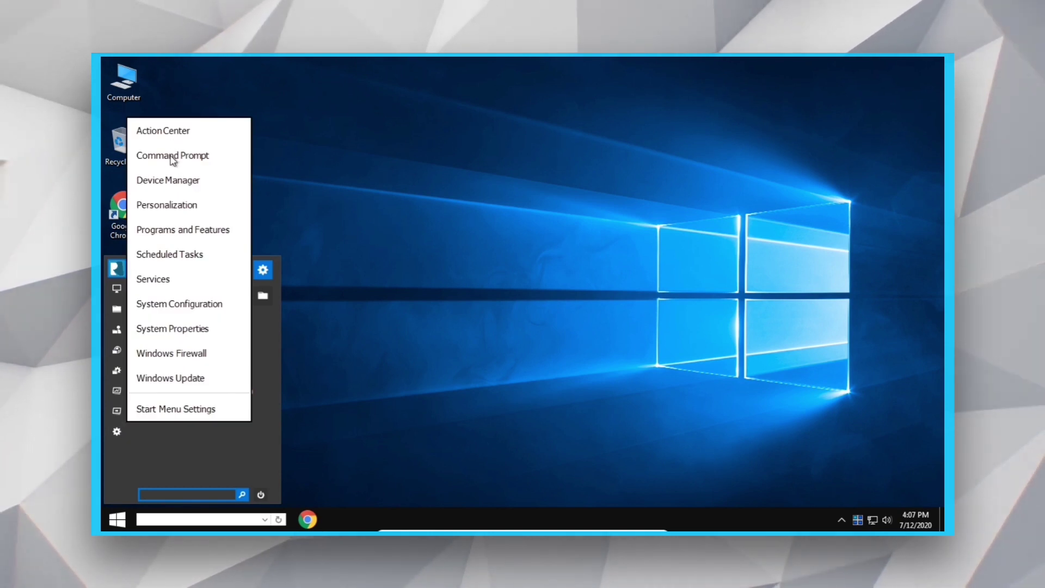
left_click(172, 184)
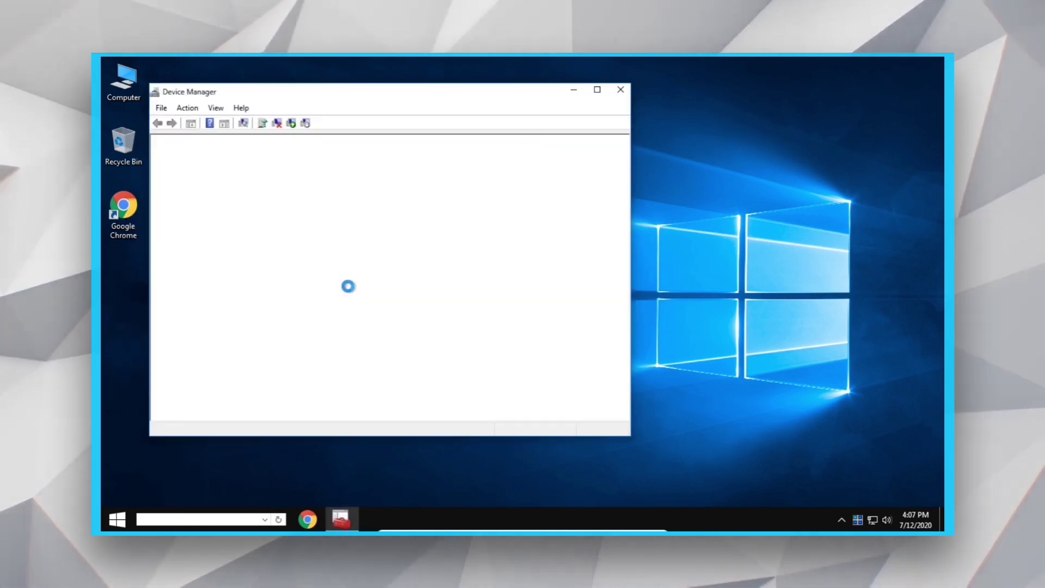
left_click(620, 93)
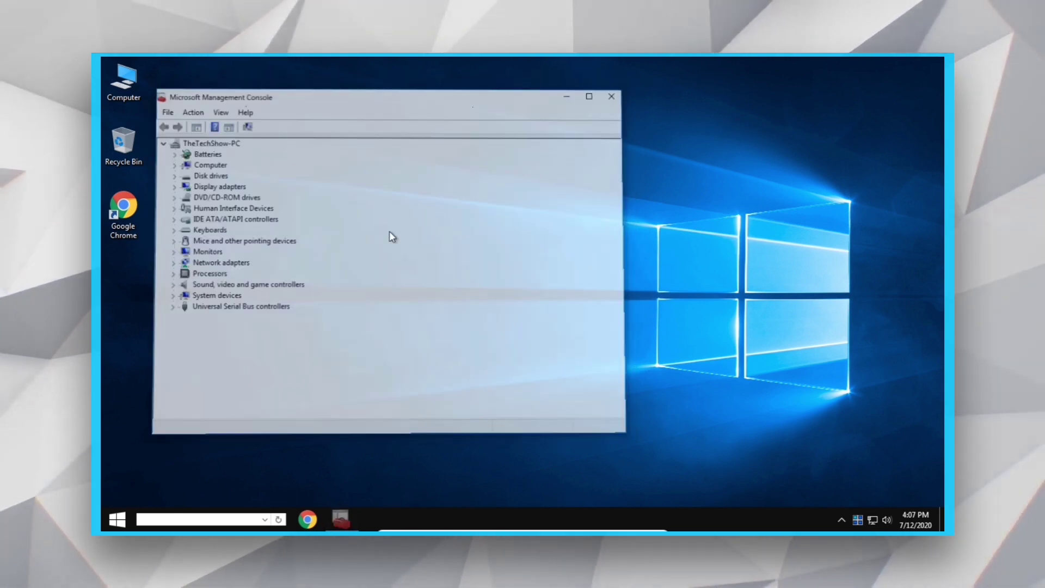
Open System Properties from the Start menu's settings shortcuts
left_click(104, 526)
left_click(120, 431)
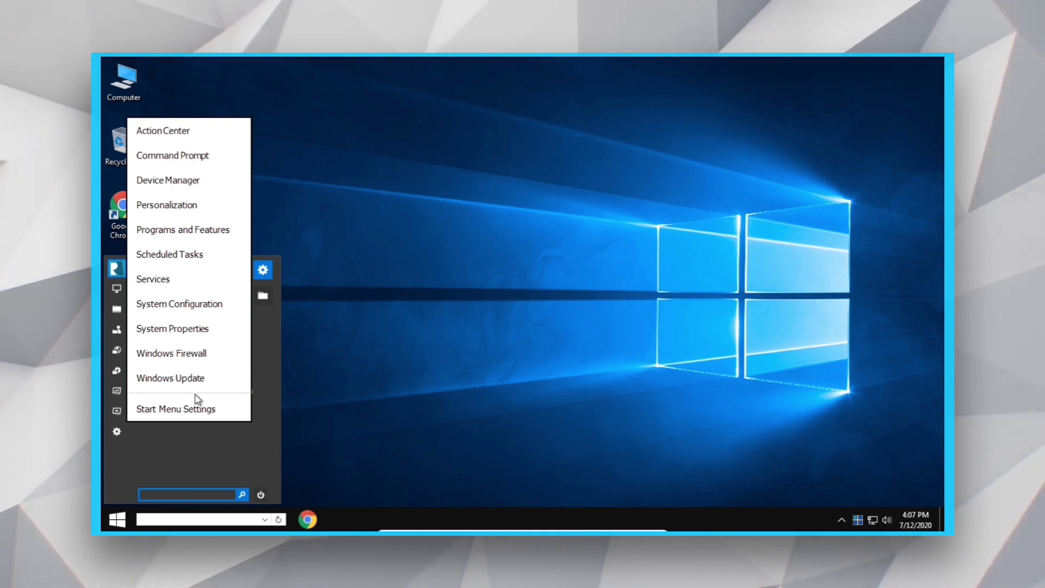
left_click(207, 328)
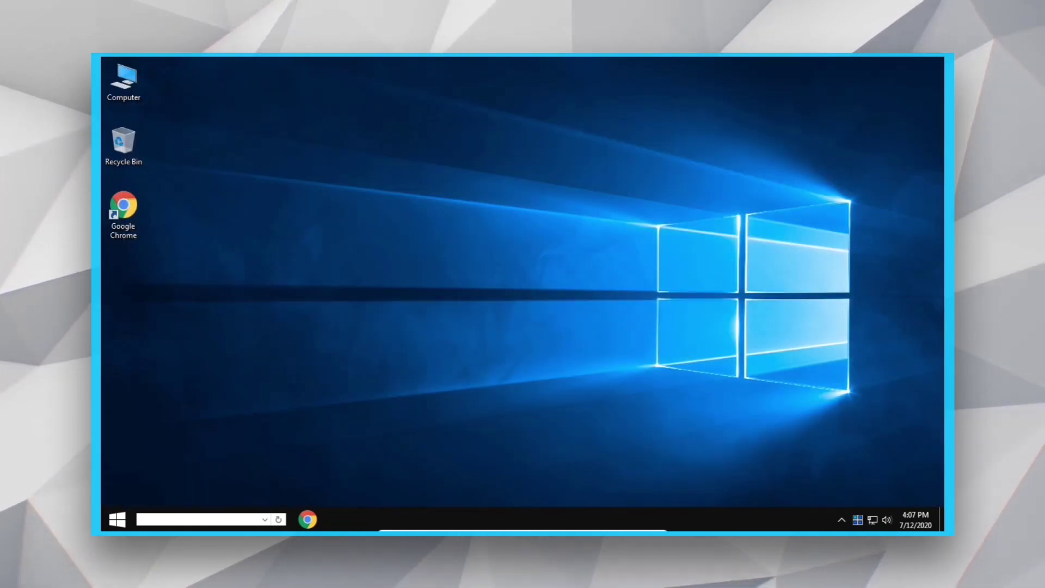
Open Programs and Features from the Start menu's settings shortcuts and examine the installed programs
left_click(117, 518)
left_click(117, 431)
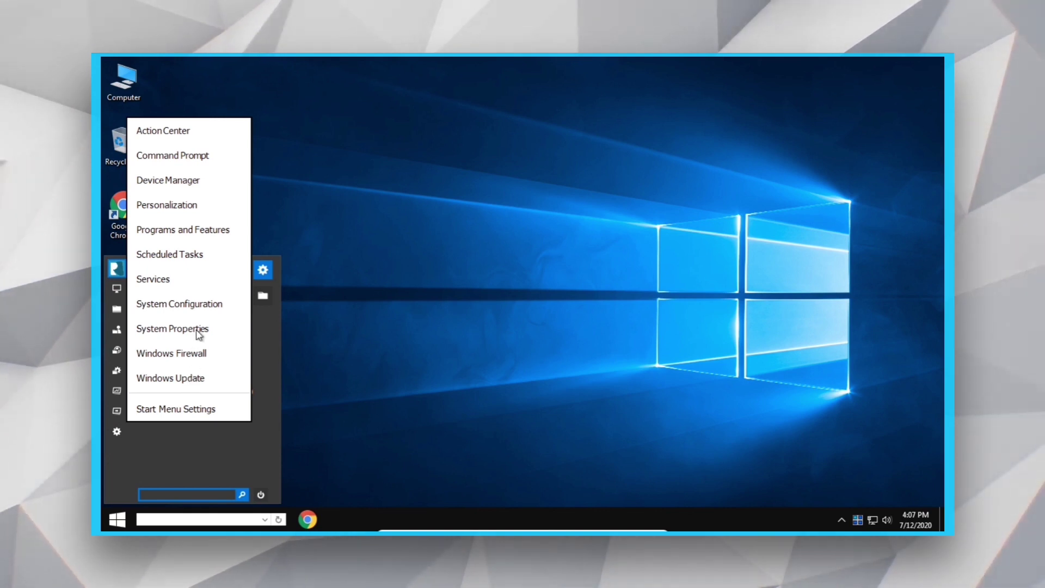
left_click(114, 431)
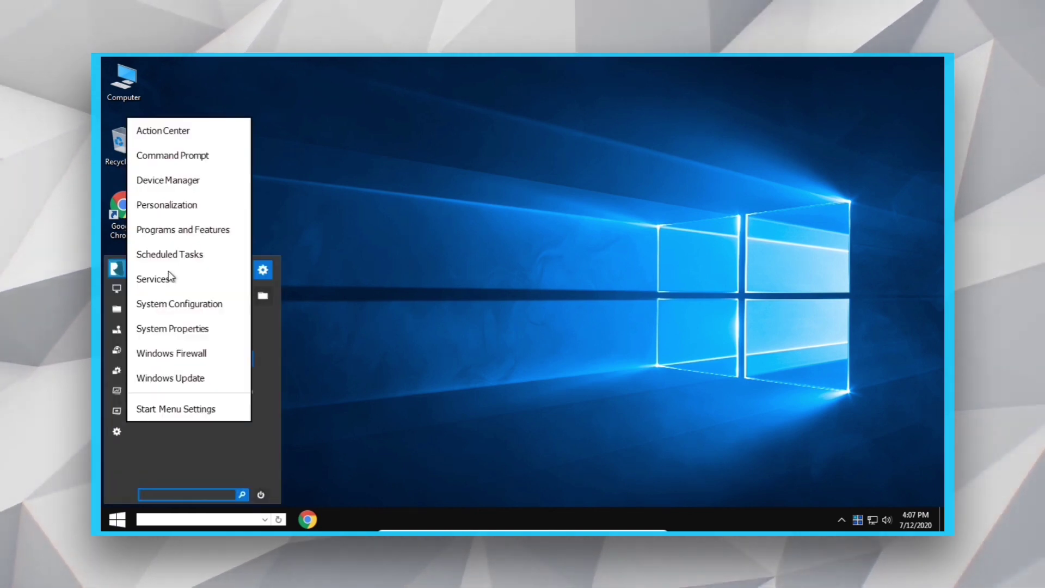
left_click(188, 229)
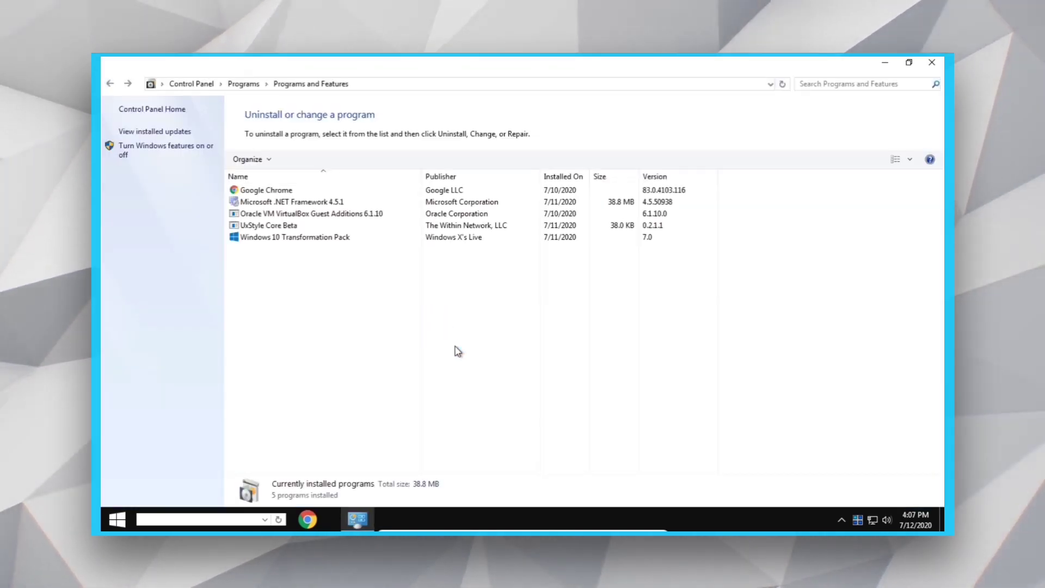
left_click(294, 213)
left_click(288, 202)
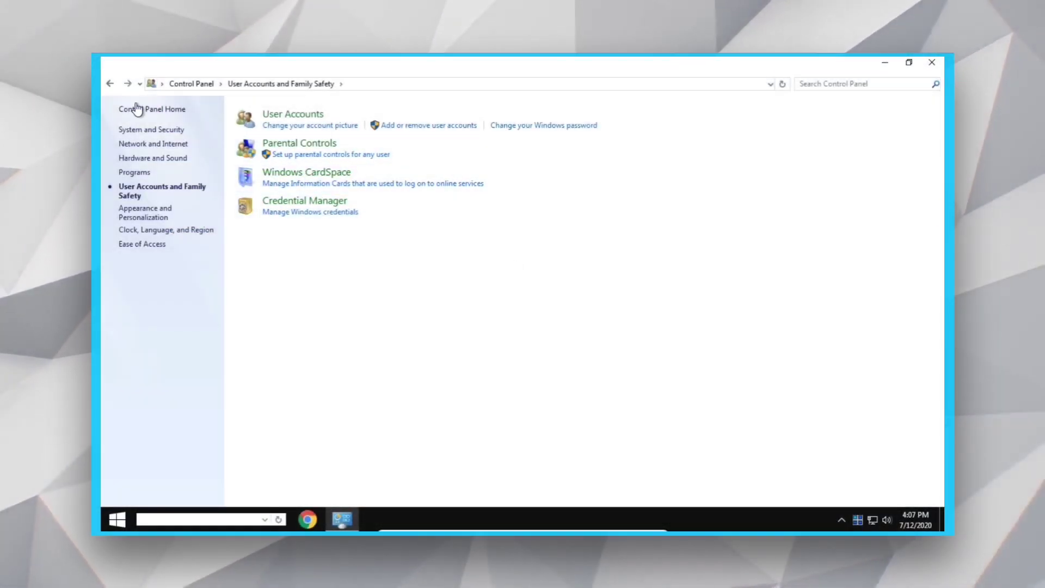
Browse Network and Internet through to the Network and Sharing Center, and return to the Control Panel home page
left_click(114, 84)
left_click(383, 197)
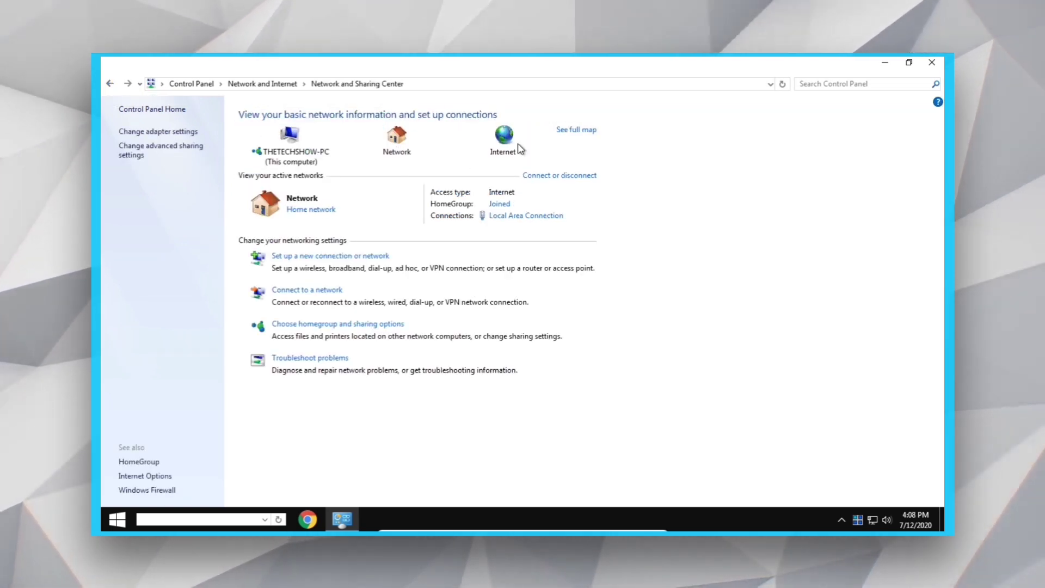
left_click(110, 82)
left_click(111, 84)
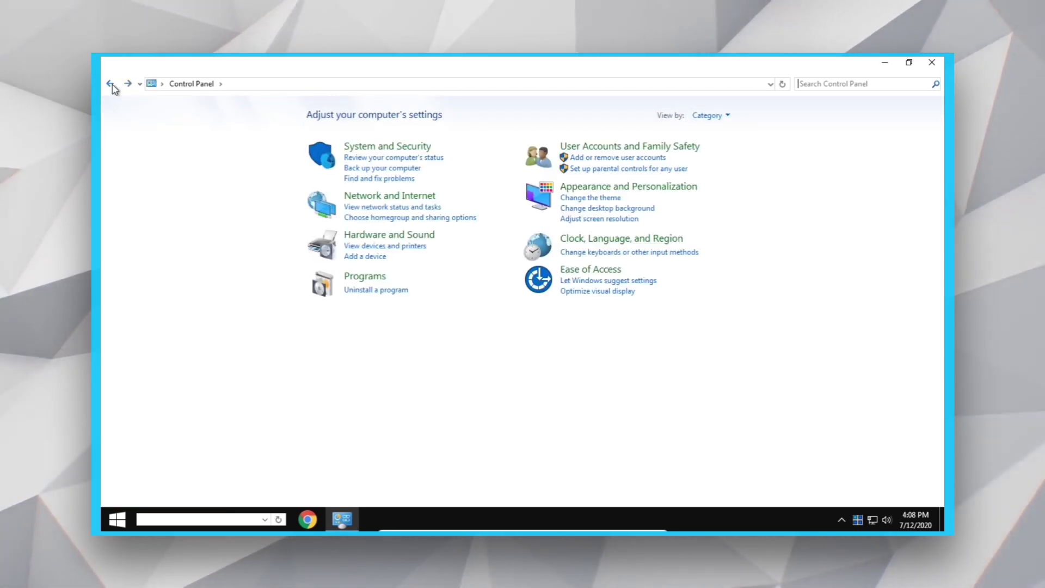
Look through System and Security and the list of uninstallable programs, and return to the Control Panel home page
left_click(384, 147)
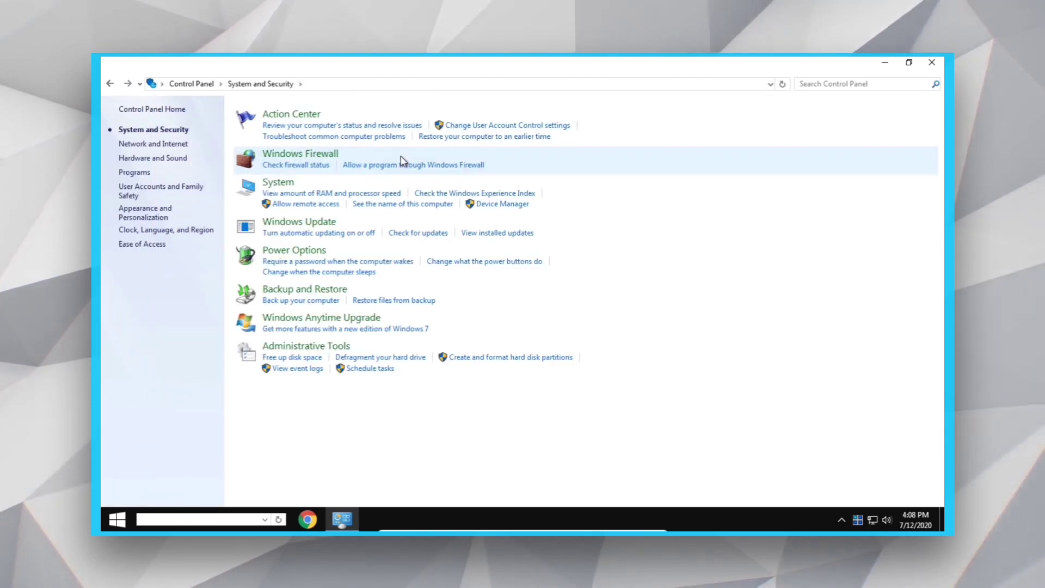
left_click(107, 85)
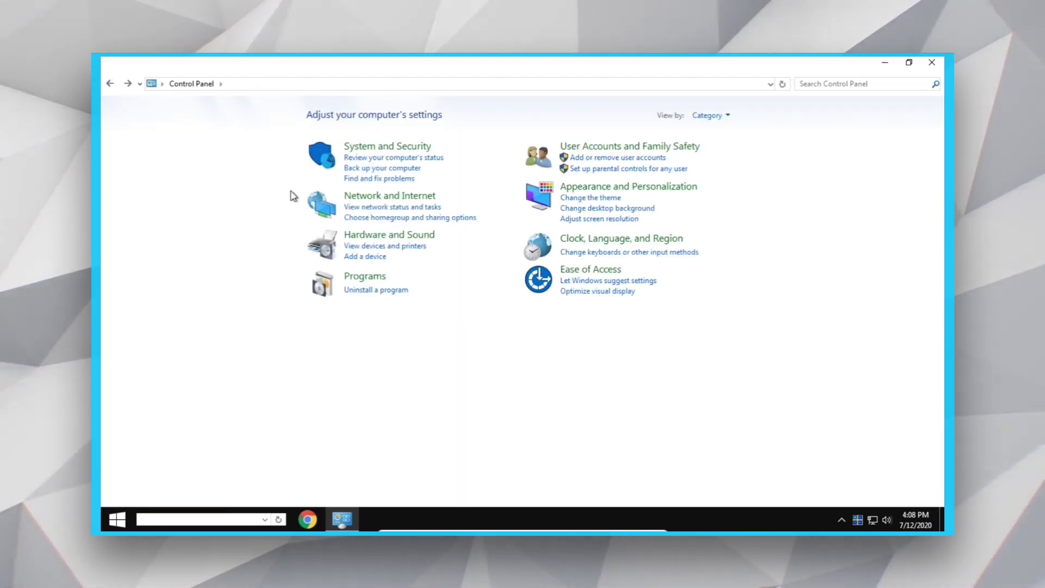
left_click(372, 291)
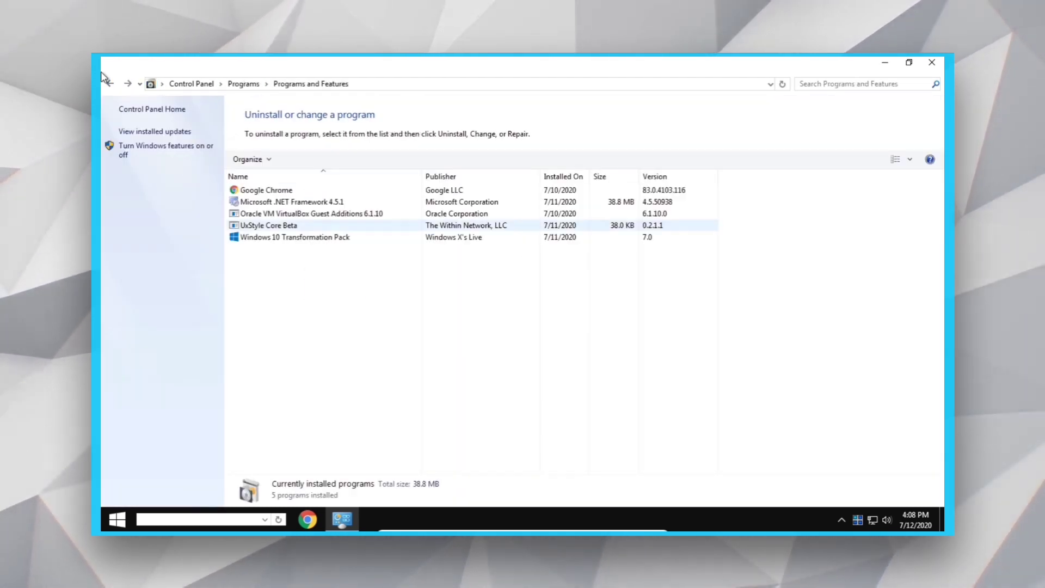
left_click(110, 84)
View the Hardware and Sound category, restore the Control Panel window to its smaller size, and close it
left_click(374, 235)
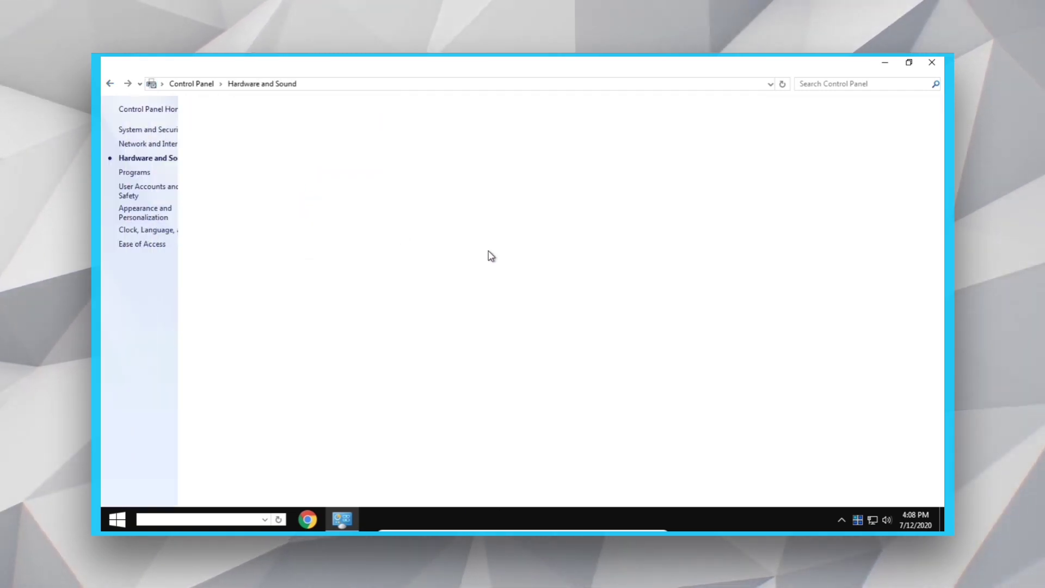
left_click(908, 63)
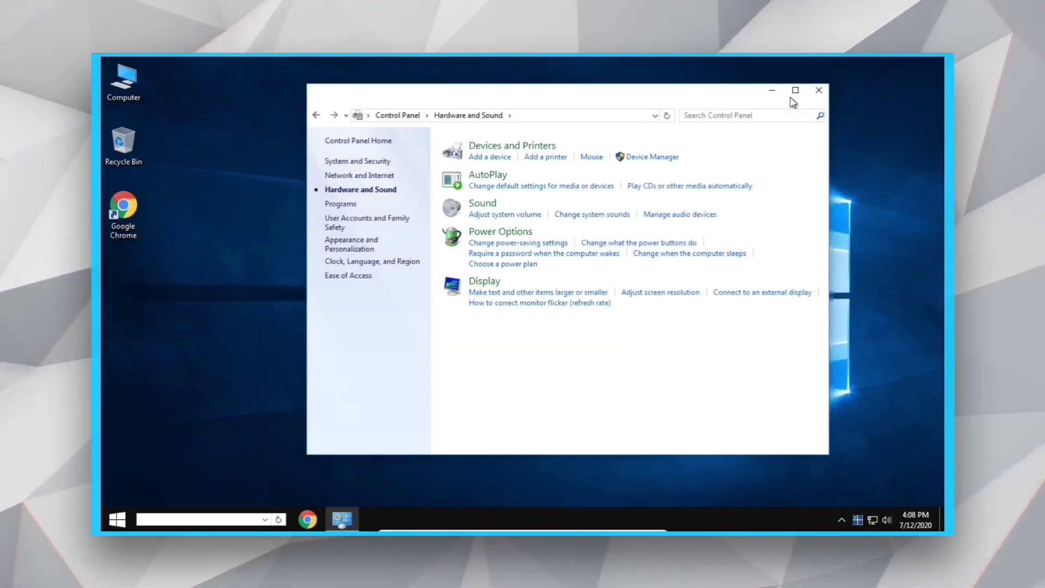
left_click(818, 90)
Create a new folder on the desktop and place it below the Google Chrome shortcut
right_click(436, 94)
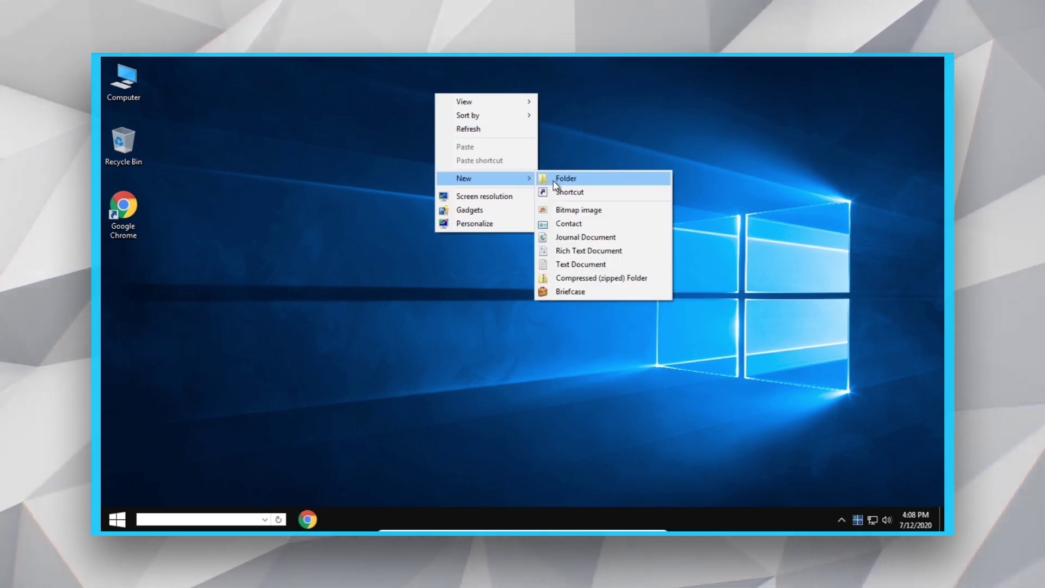
left_click(626, 175)
left_click_drag(446, 140, 230, 249)
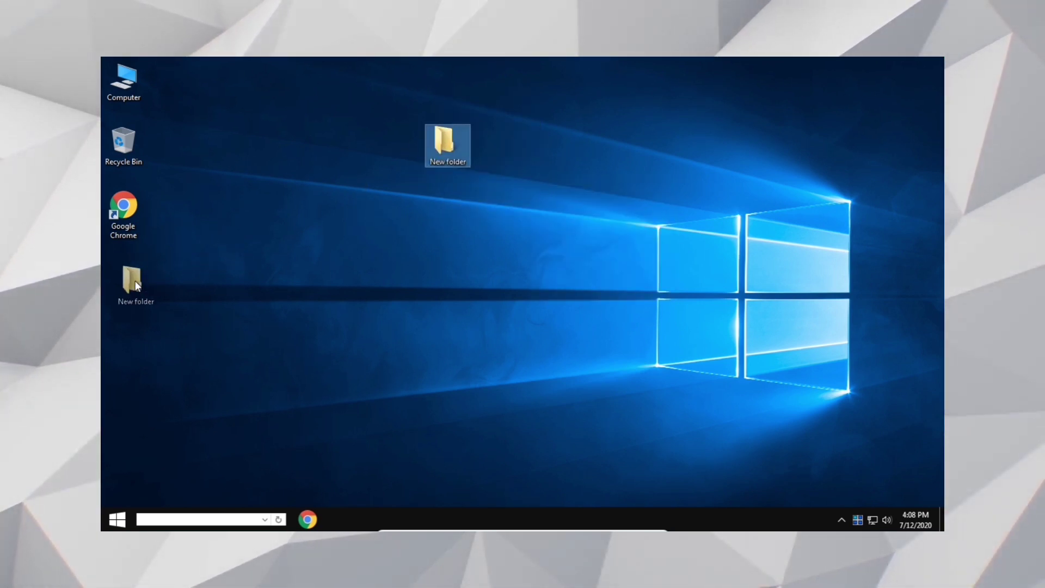
left_click_drag(135, 280, 134, 279)
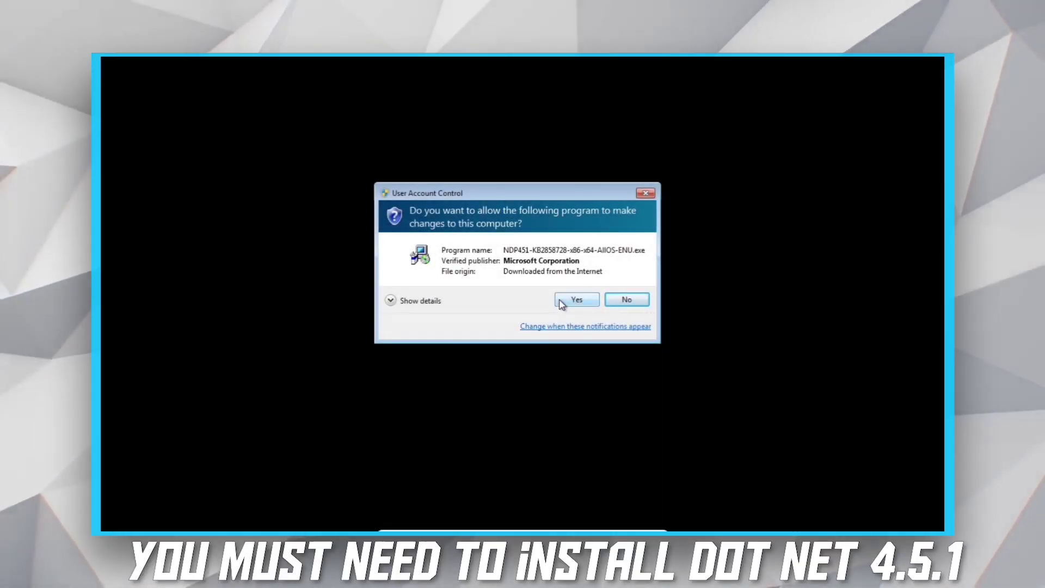
Allow the NDP451-KB2858728 .NET Framework 4.5.1 installer to make changes to the computer
left_click(576, 300)
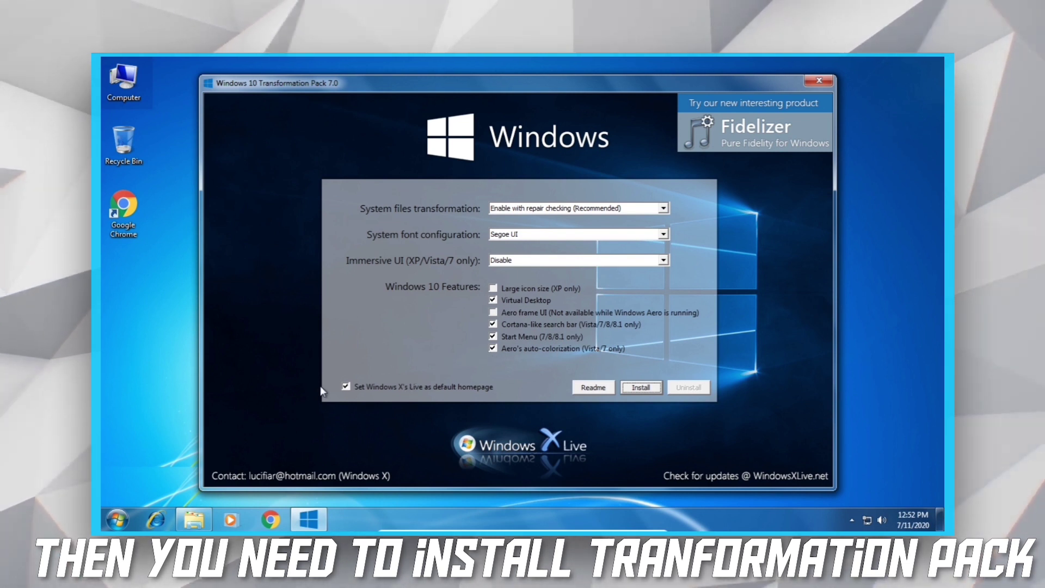
Install Windows 10 Transformation Pack 7.0 without setting Windows X's Live as the default homepage
left_click(346, 387)
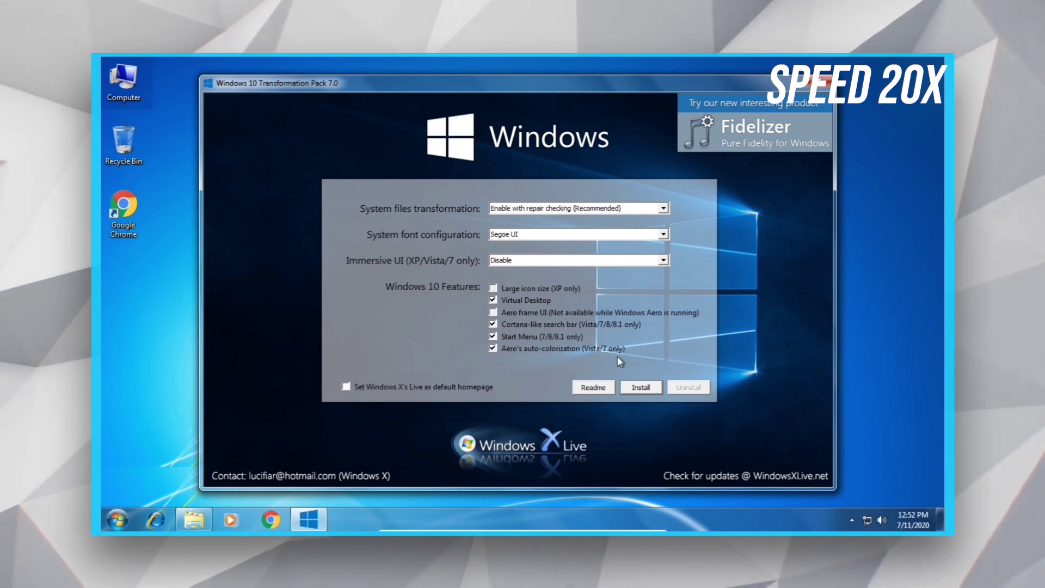
left_click(637, 385)
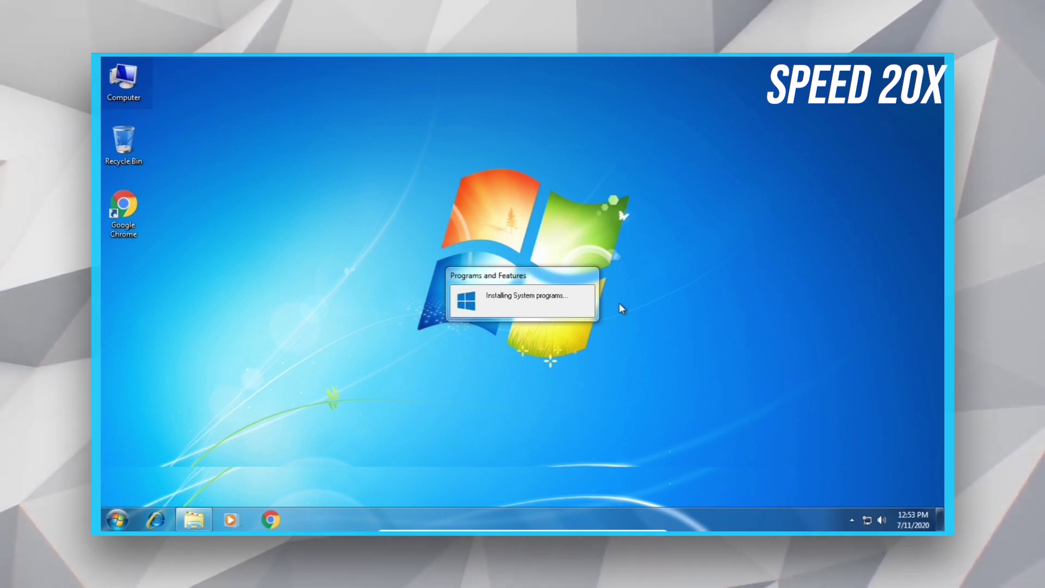
Leave the Windows 7 virtual machine's full-screen mode and switch it back to full screen
key("super")
key("Control_R+f")
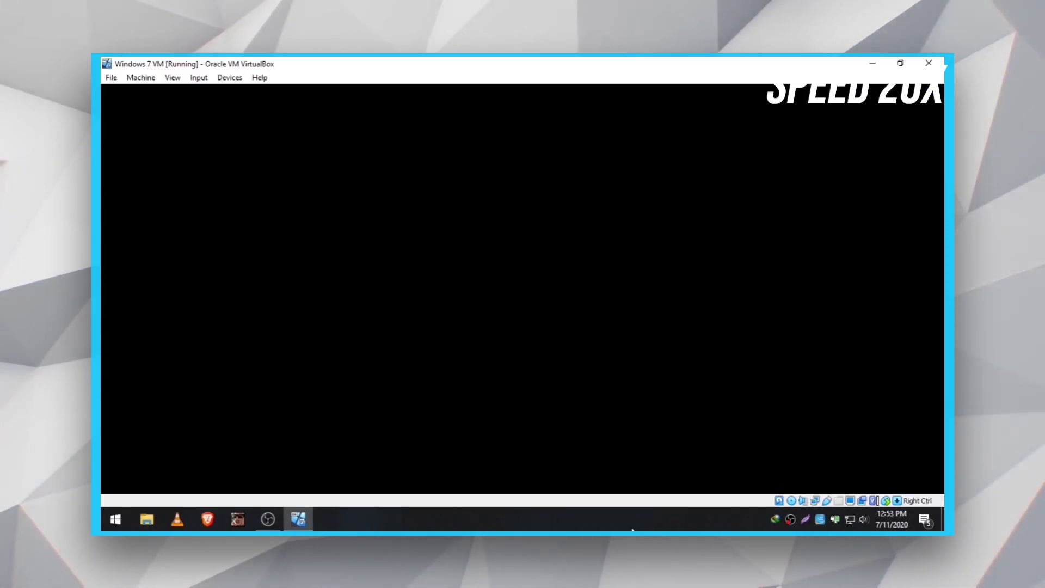
left_click(172, 77)
left_click(183, 95)
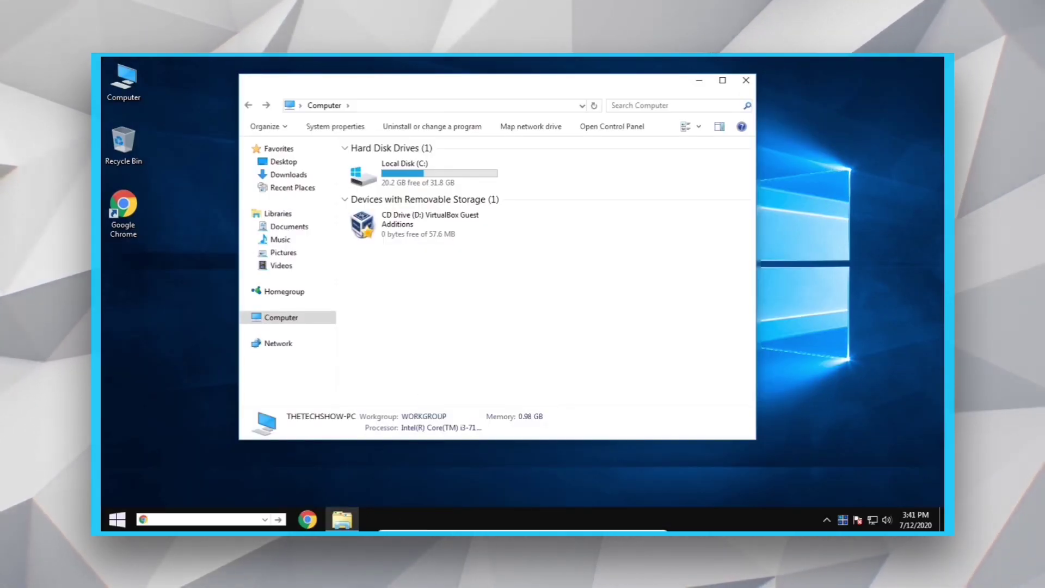
Open the Start Menu Settings from the Start menu and set the Start Menu size to Small
key("super")
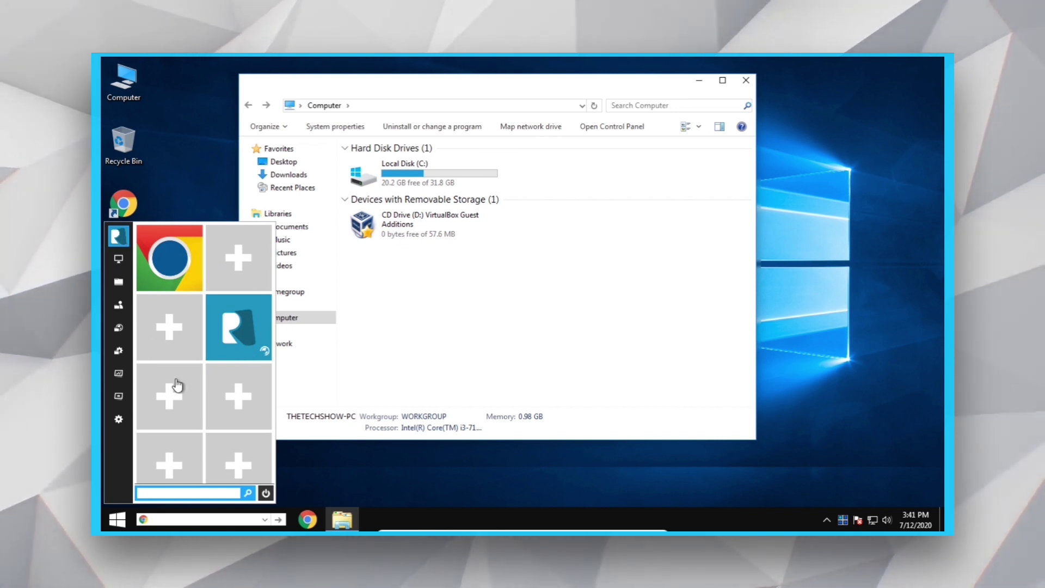
right_click(139, 265)
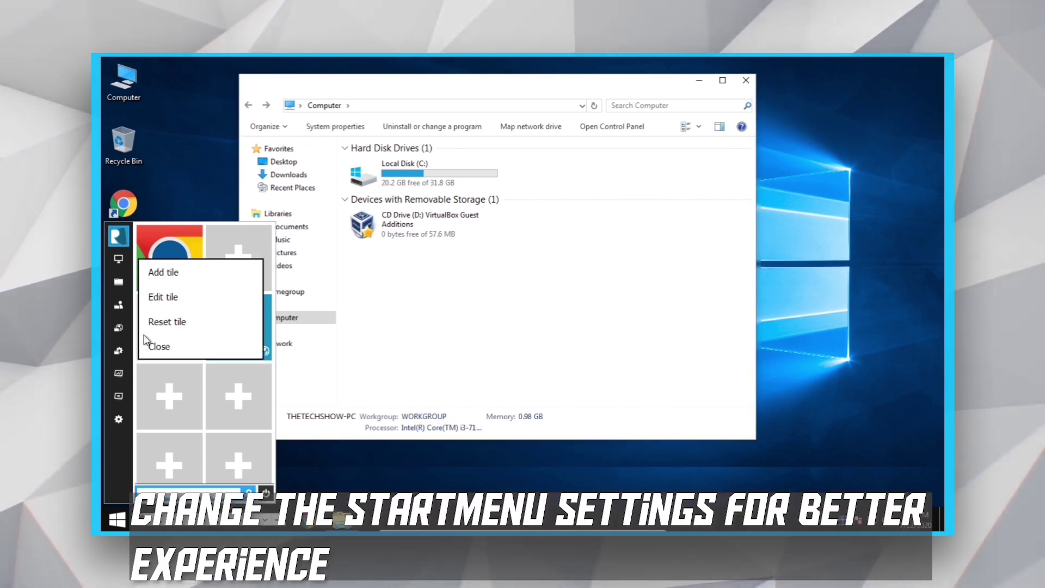
left_click(118, 350)
left_click(118, 420)
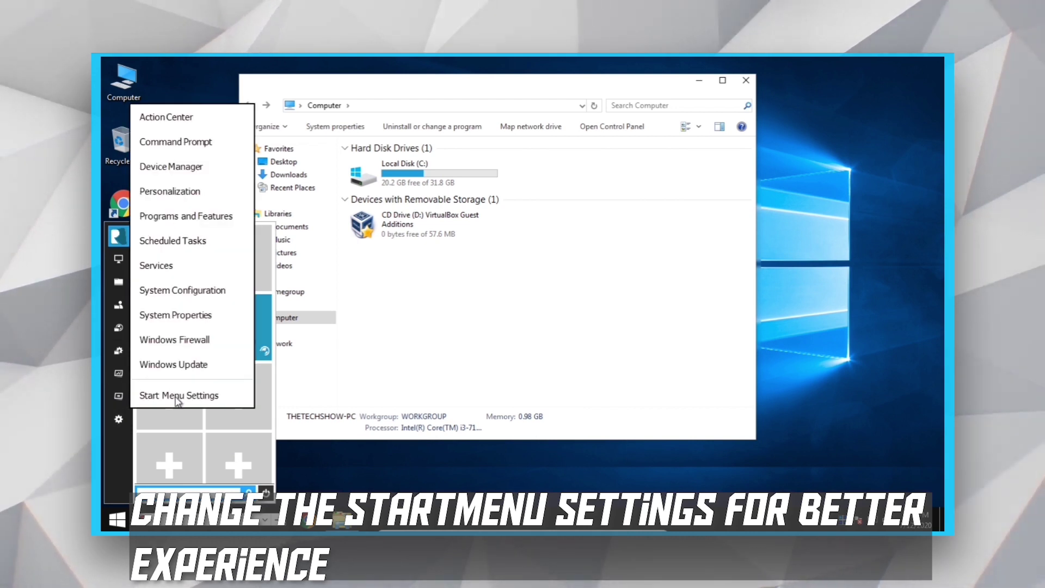
left_click(178, 396)
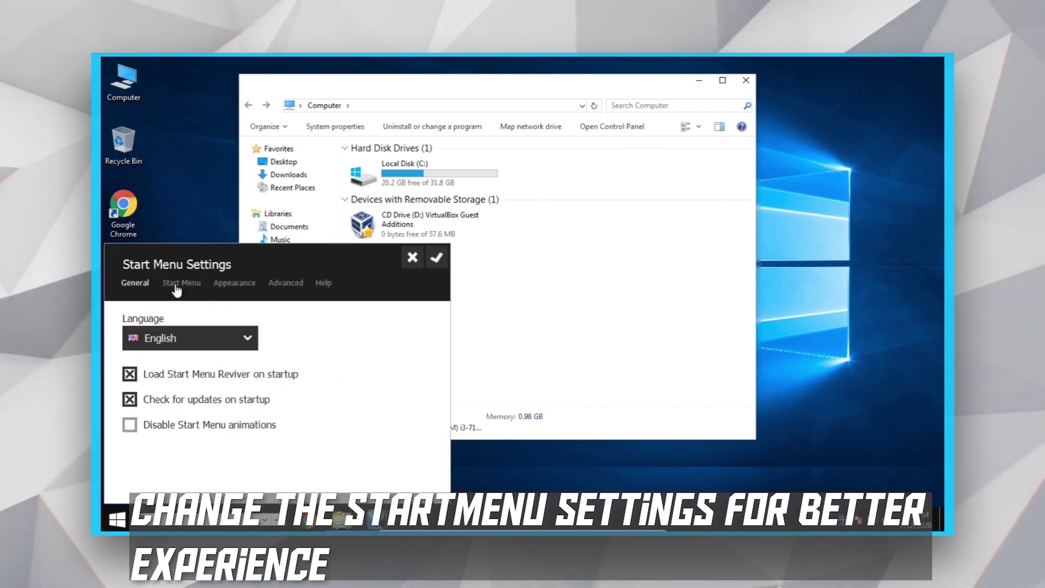
left_click(180, 283)
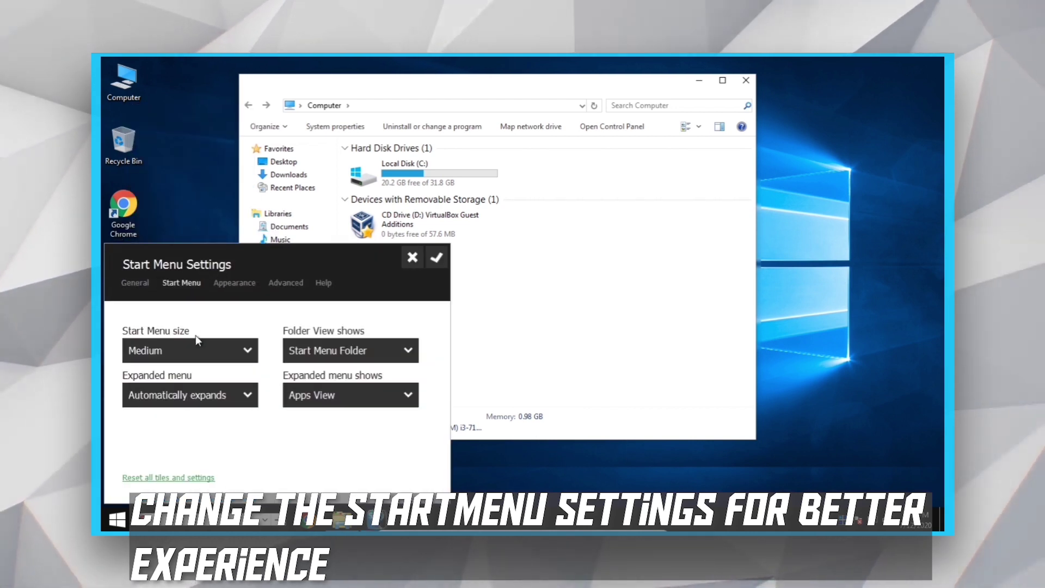
left_click(199, 350)
left_click(172, 415)
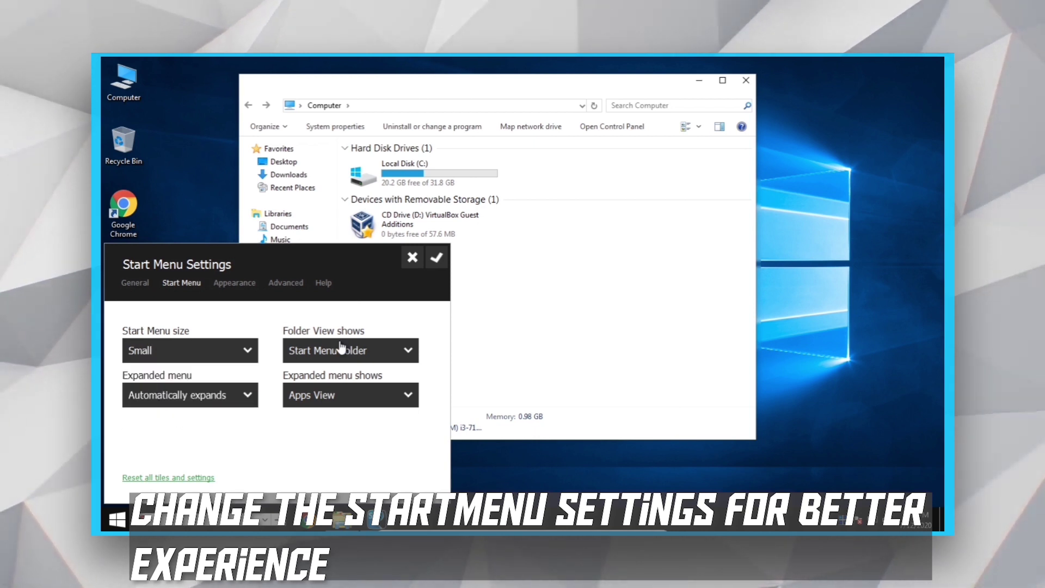
Set the expanded menu to "Replaces the Tile menu", keeping Start Menu Folder for the folder view and Apps View for the expanded menu
left_click(343, 350)
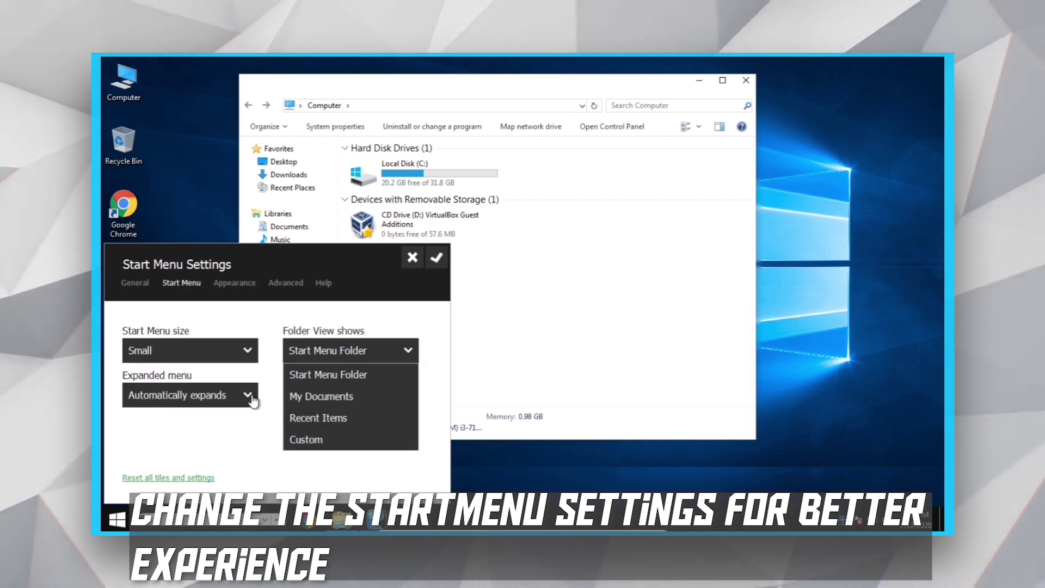
left_click(240, 432)
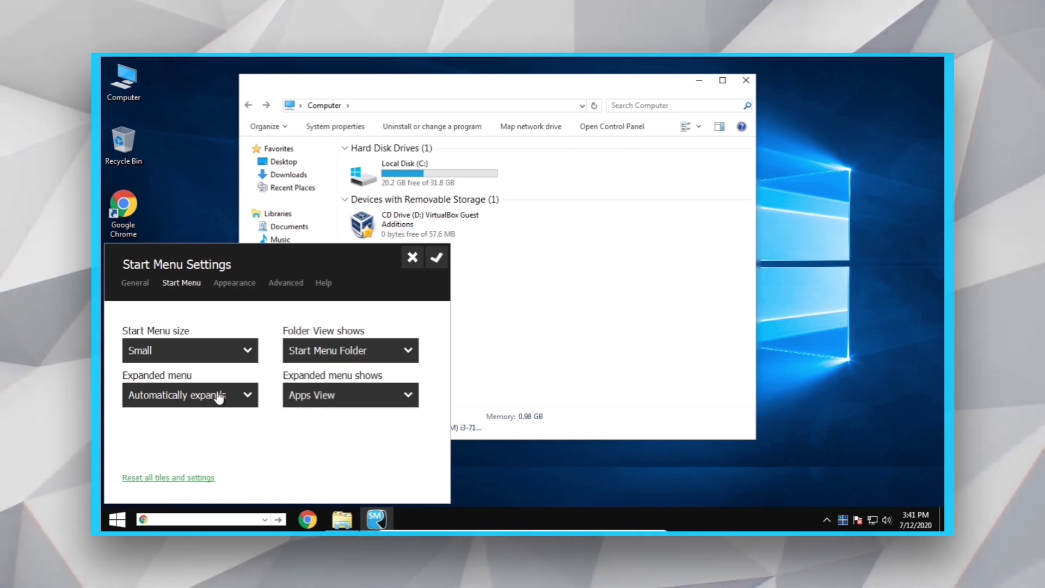
left_click(248, 395)
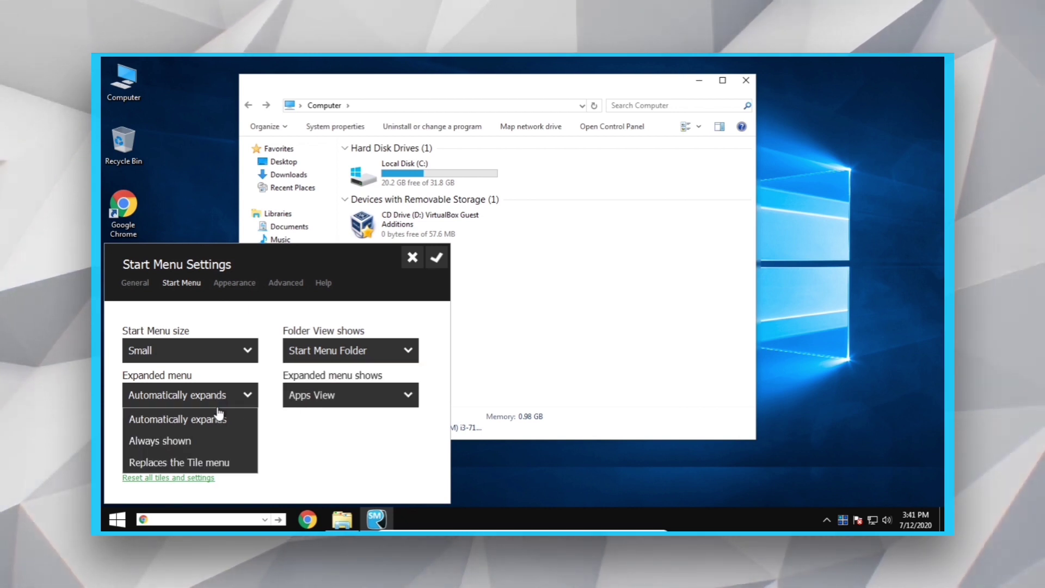
left_click(207, 464)
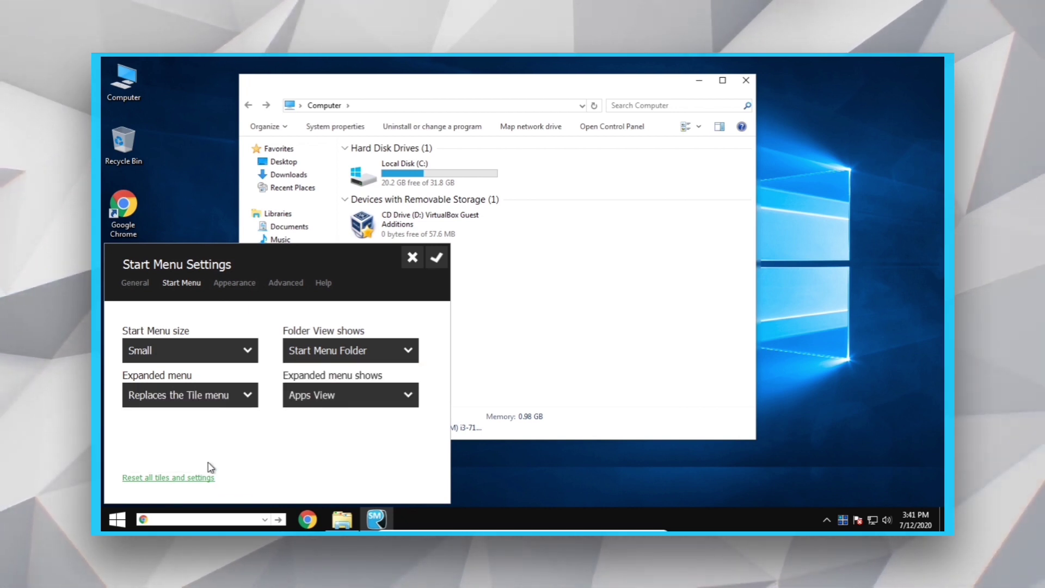
left_click(184, 397)
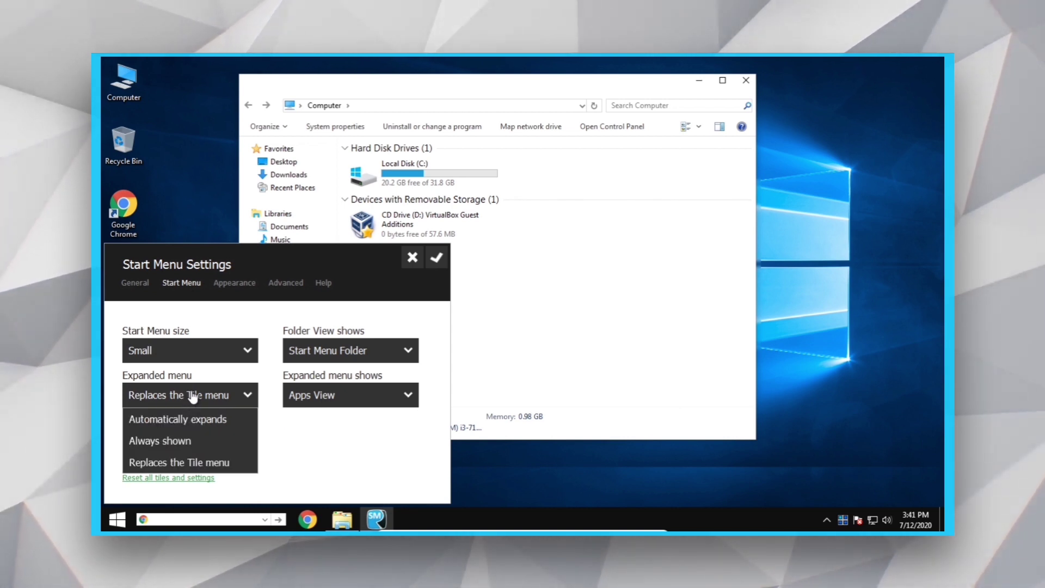
left_click(193, 397)
left_click(305, 395)
left_click(308, 399)
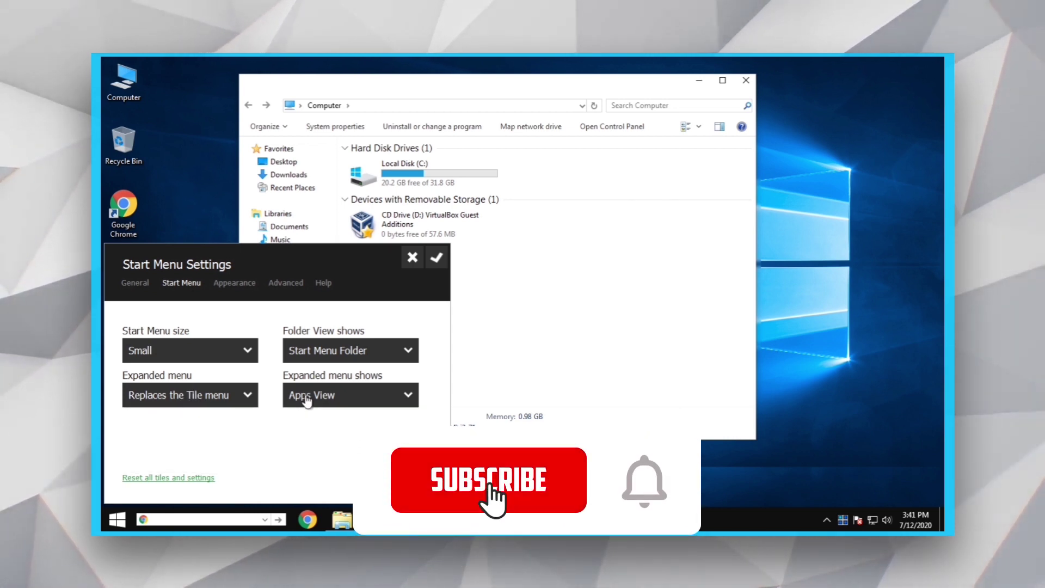
Choose the Day theme style in the Start menu's appearance settings
left_click(234, 282)
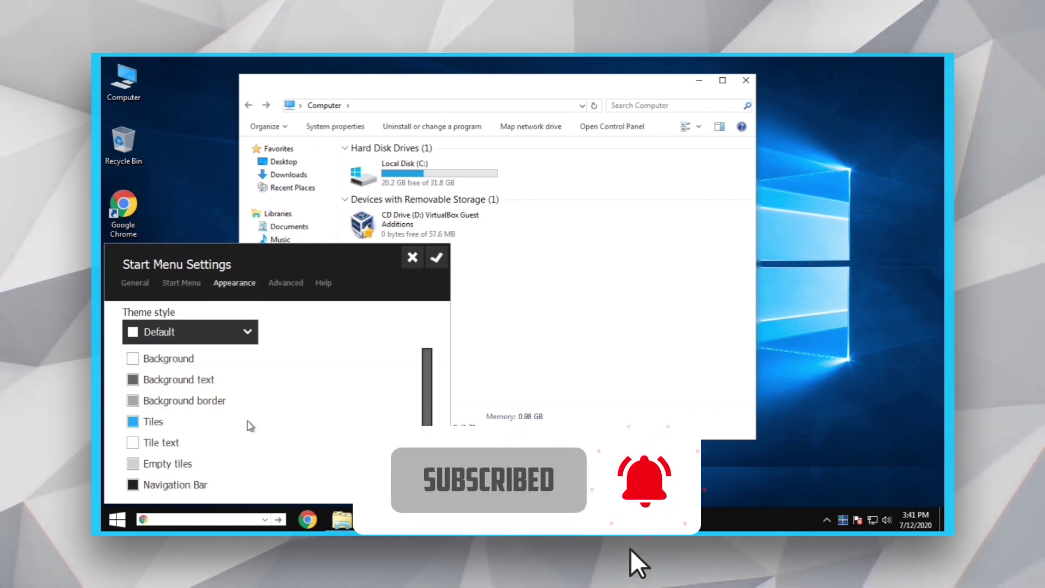
scroll(249, 426, "down", 1)
left_click(203, 331)
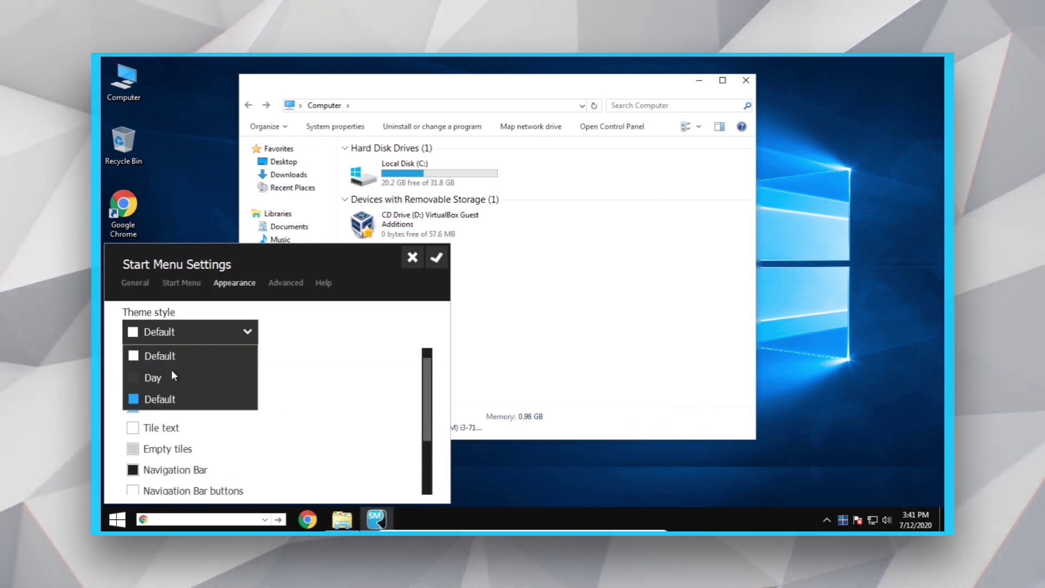
left_click(151, 378)
Look through the advanced search box option and the help page, and close the Start Menu Settings
left_click(275, 283)
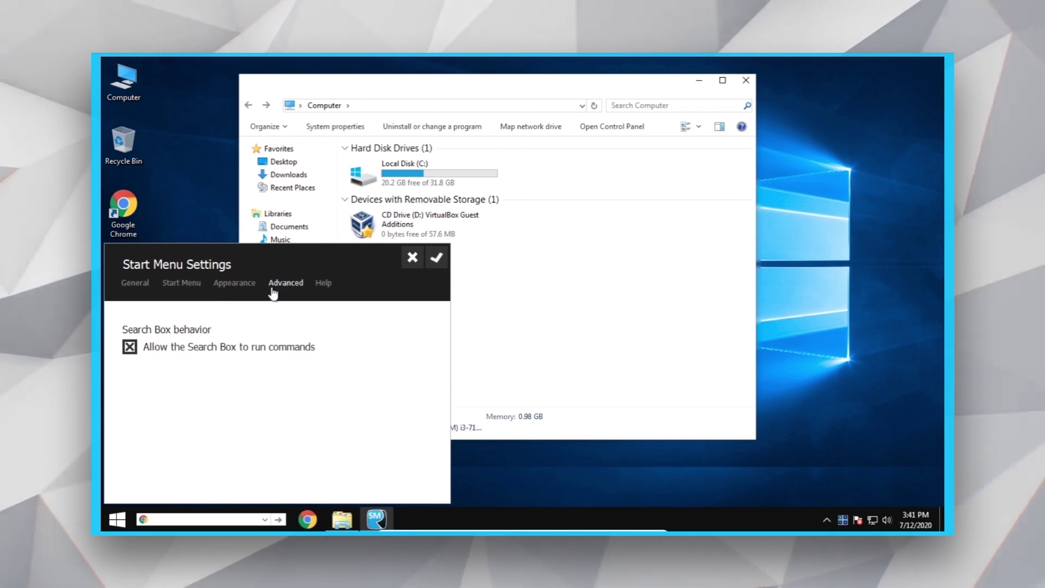
left_click(324, 283)
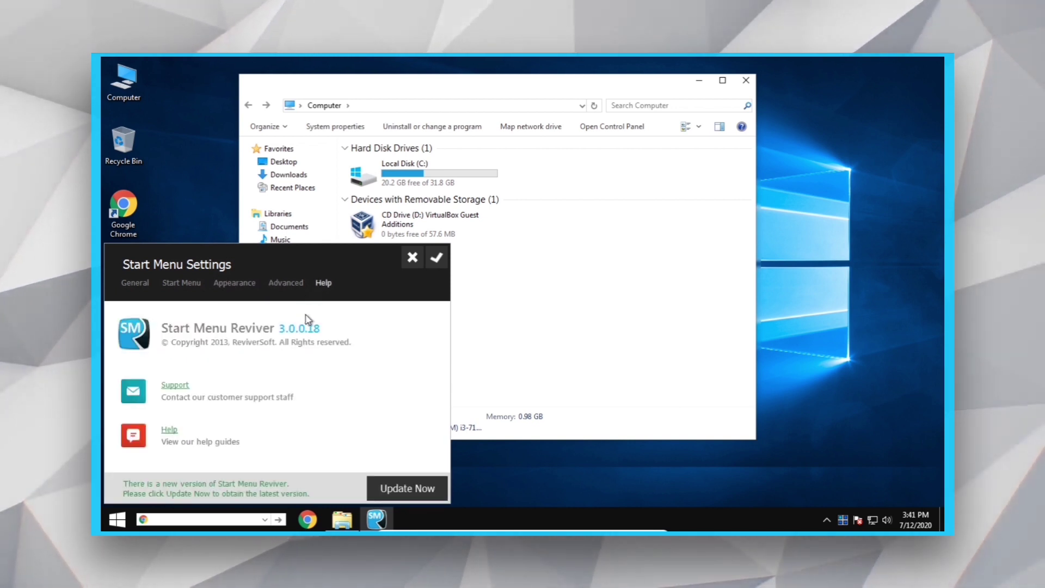
left_click(412, 257)
left_click(116, 519)
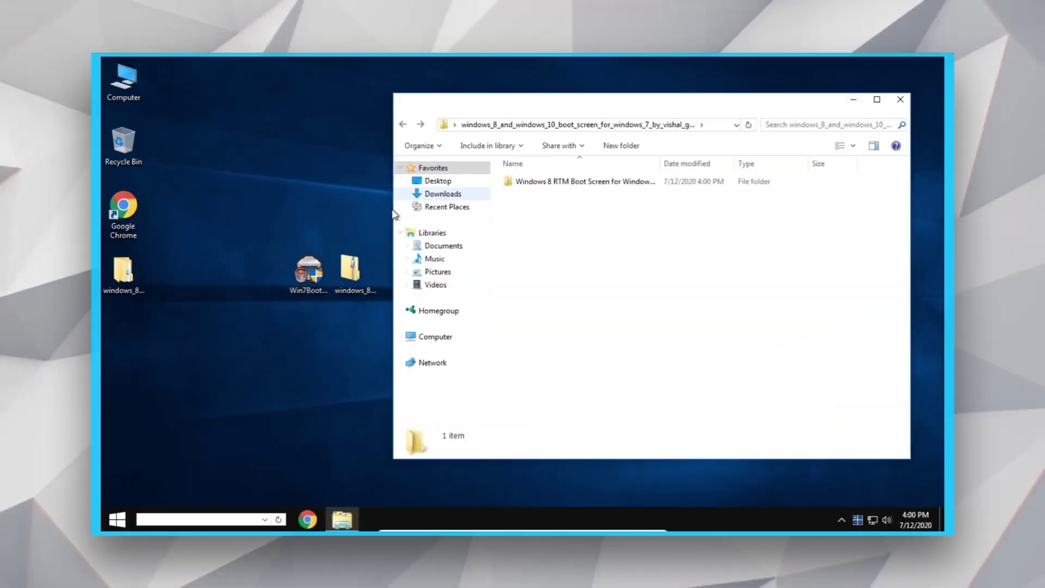
Launch Win7BootUpdater2.exe from the desktop, allow it to make changes, and move the folder window clear of Windows 7 Boot Updater
double_click(309, 283)
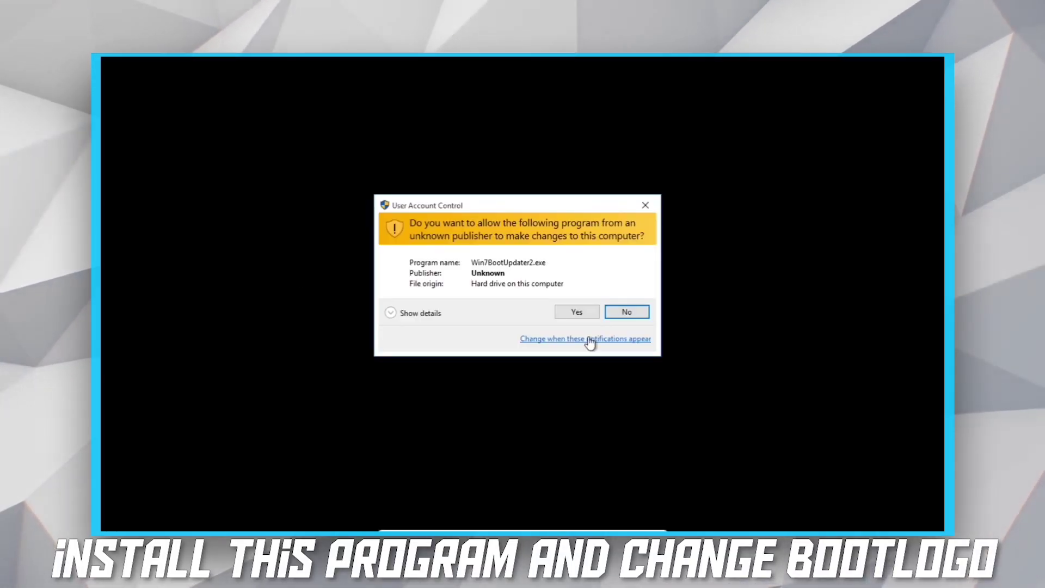
left_click(625, 311)
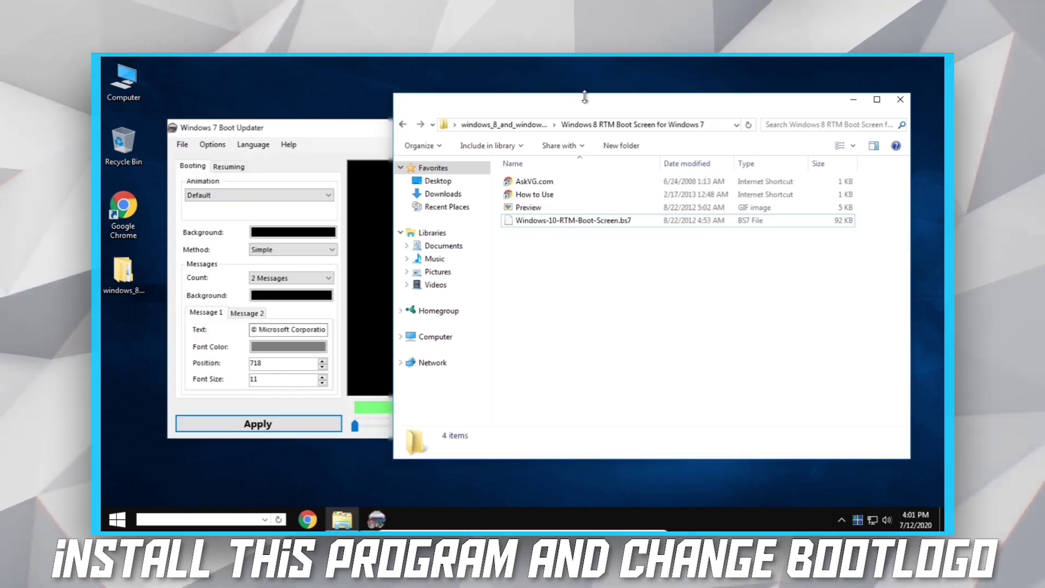
left_click_drag(574, 112, 790, 81)
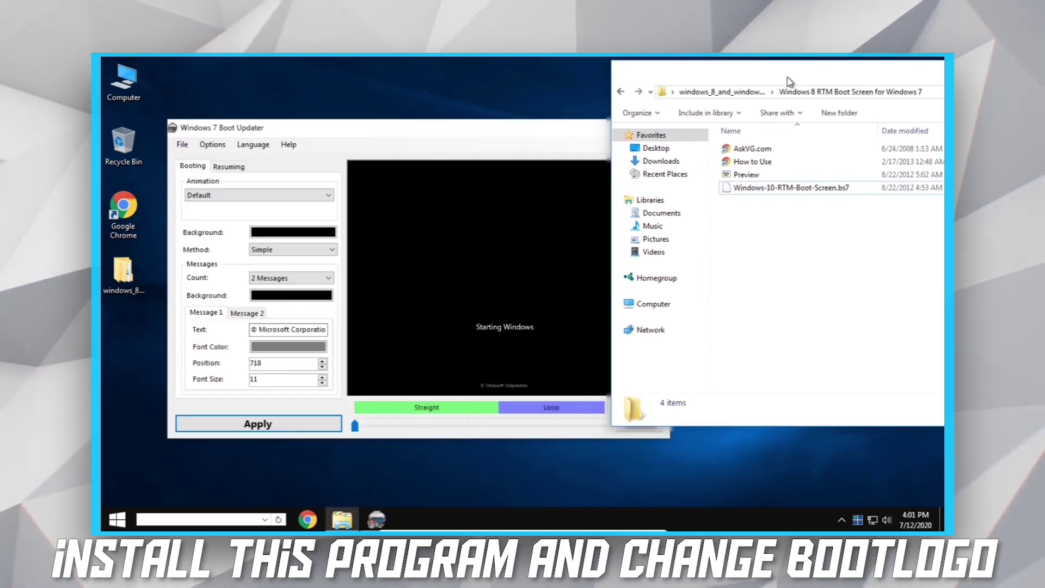
Load the boot skin Windows-10-RTM-Boot-Screen.bs7 from the "Windows 8 RTM Boot Screen for Windows 7" folder inside the extracted desktop folder
left_click(204, 143)
mouse_move(175, 149)
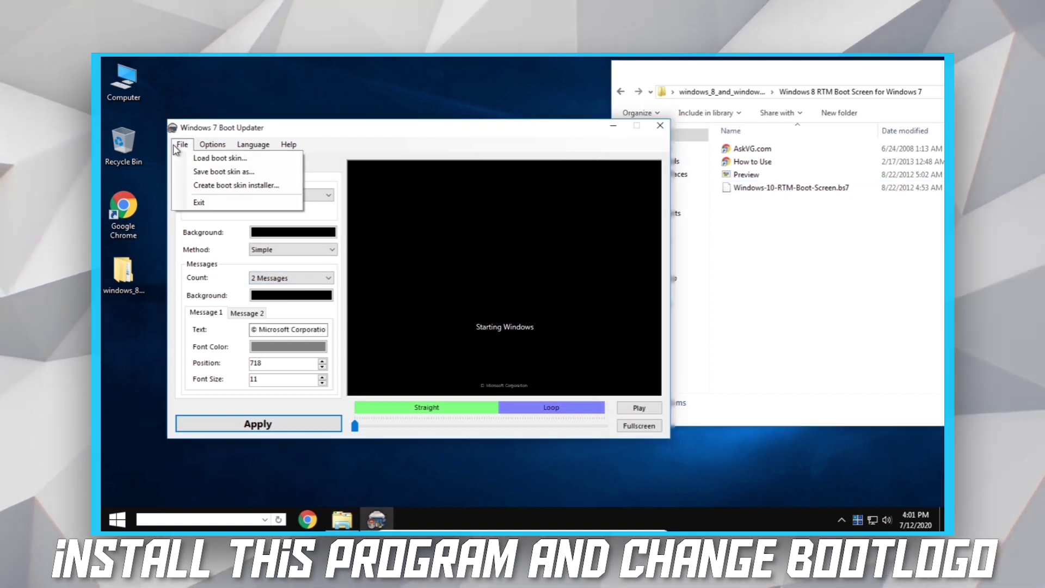
left_click(199, 160)
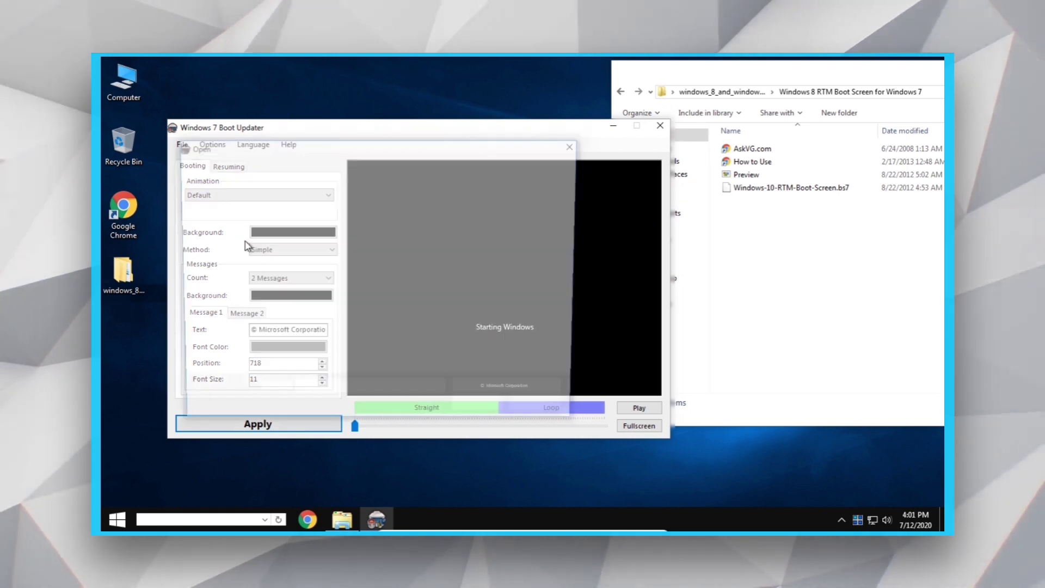
left_click(225, 210)
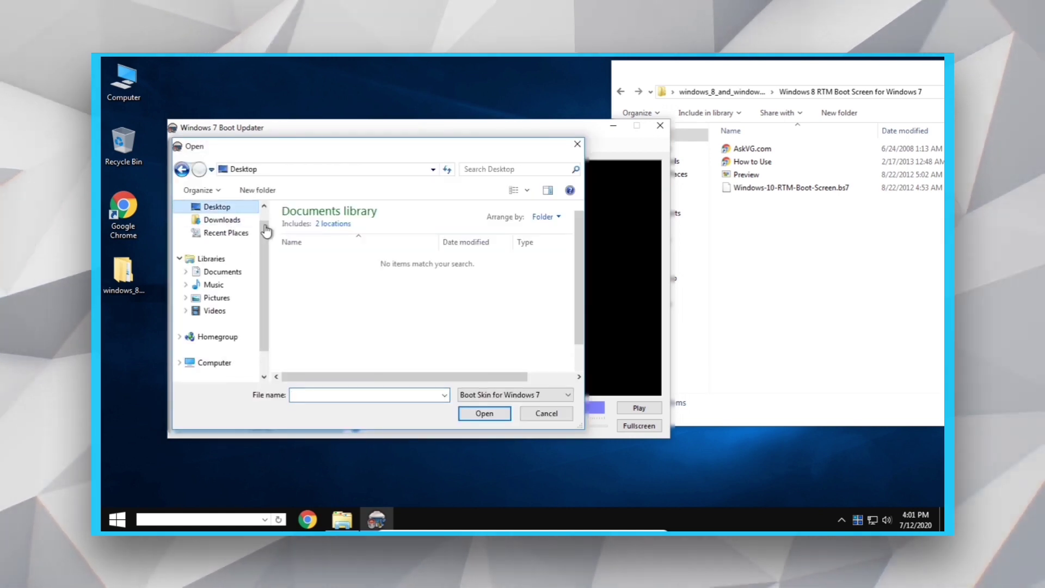
scroll(376, 282, "down", 1)
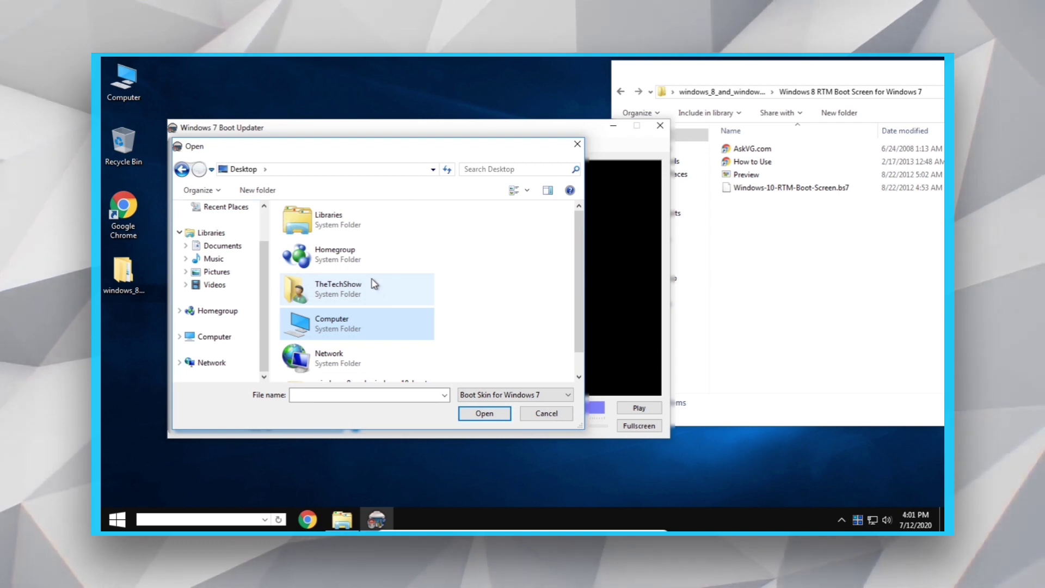
left_click(374, 281)
scroll(394, 289, "down", 1)
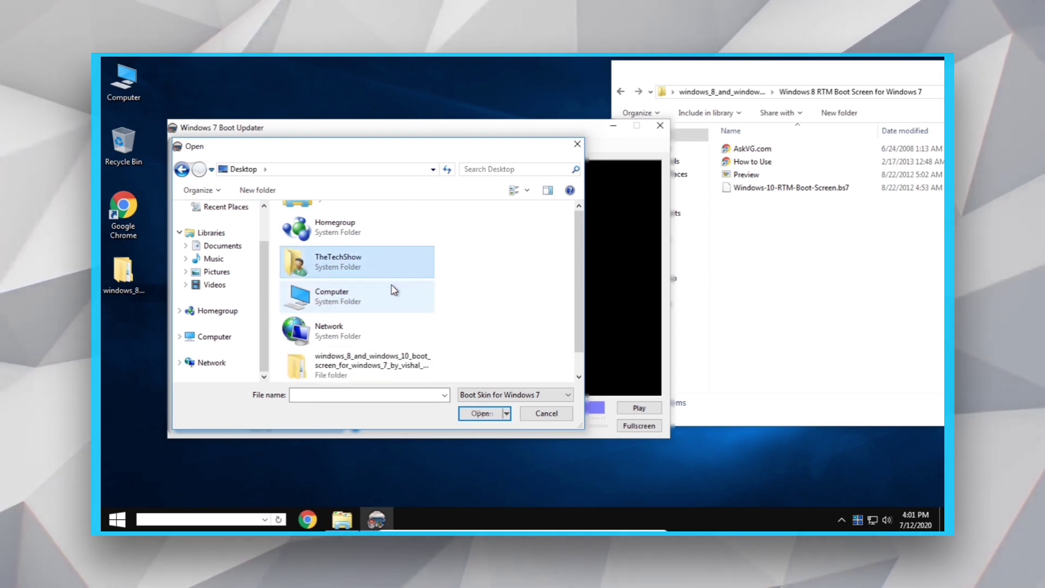
double_click(384, 366)
left_click(346, 230)
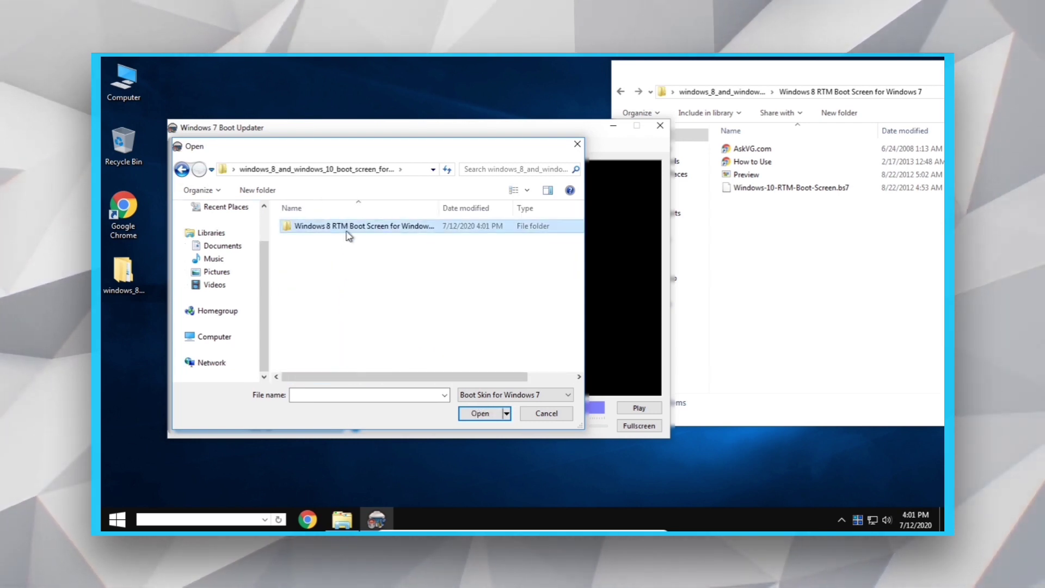
key("Return")
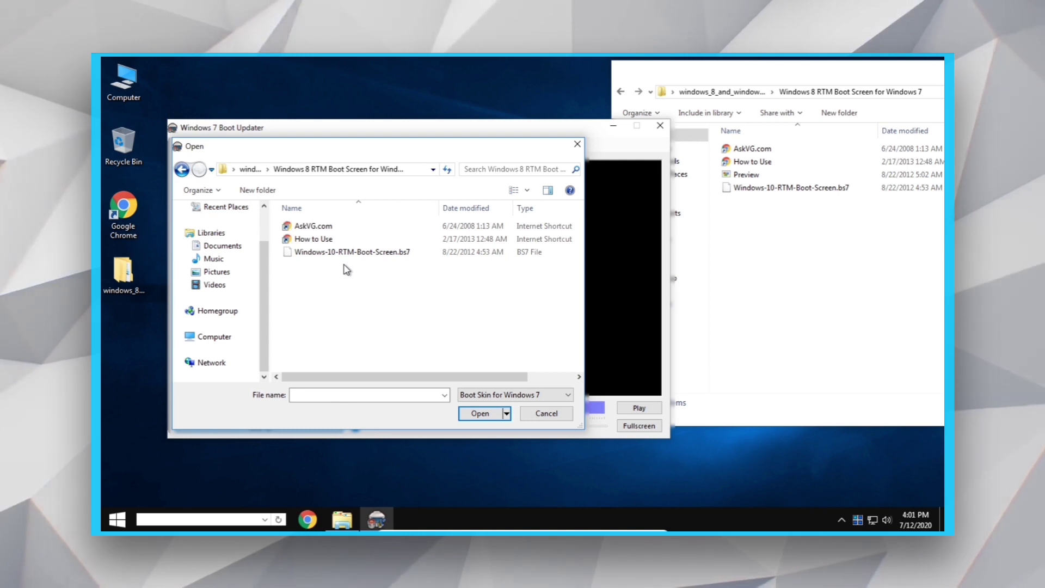
double_click(305, 252)
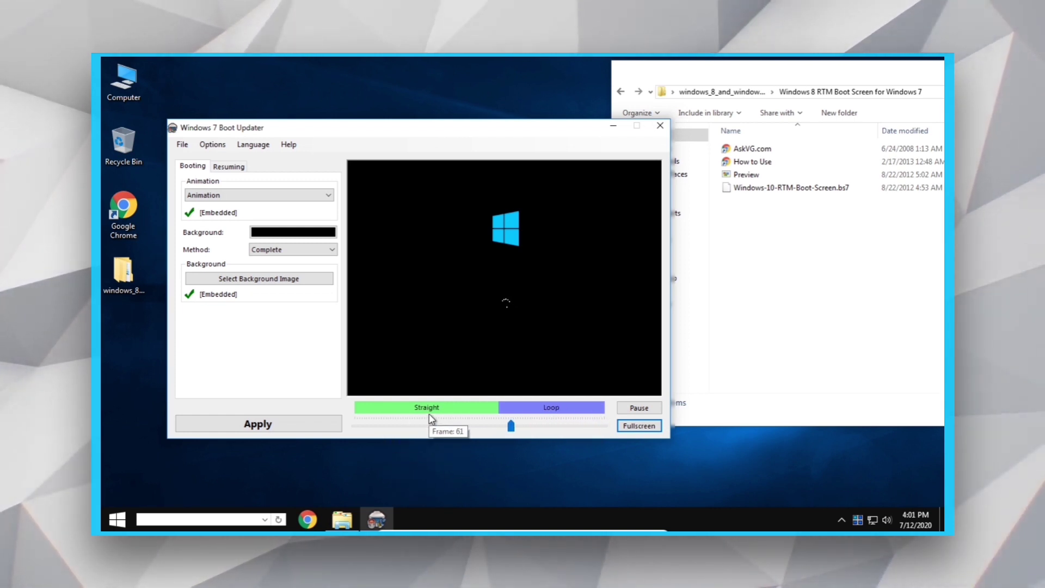
Apply the loaded boot skin to Windows and close Windows 7 Boot Updater
left_click(304, 429)
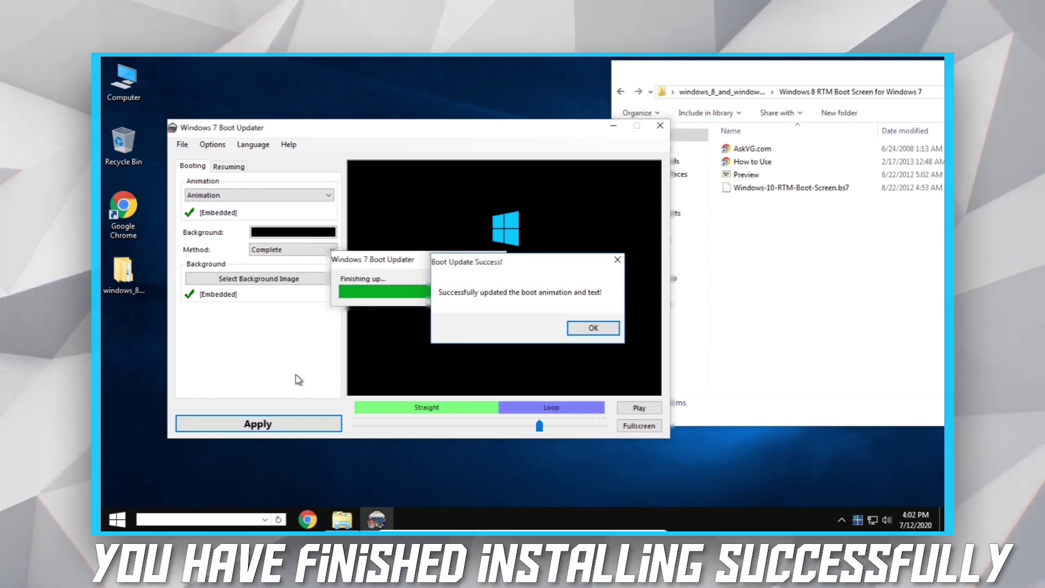
left_click(593, 328)
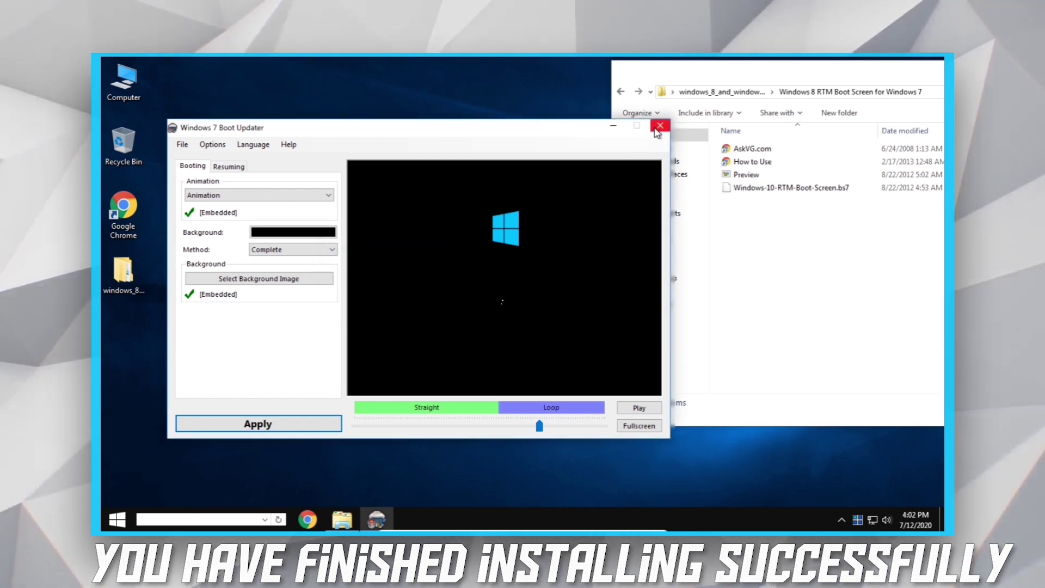
left_click(659, 125)
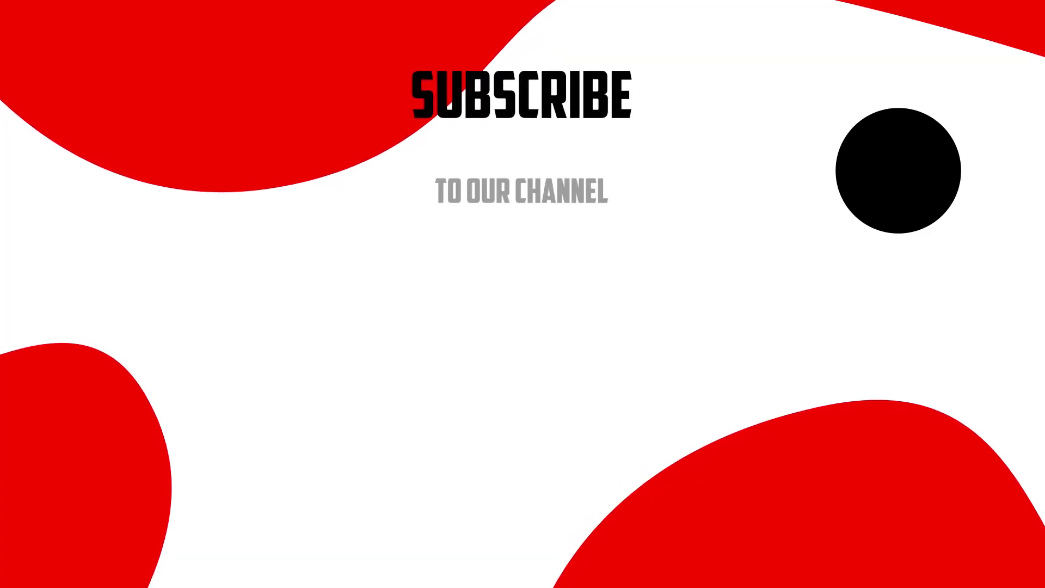